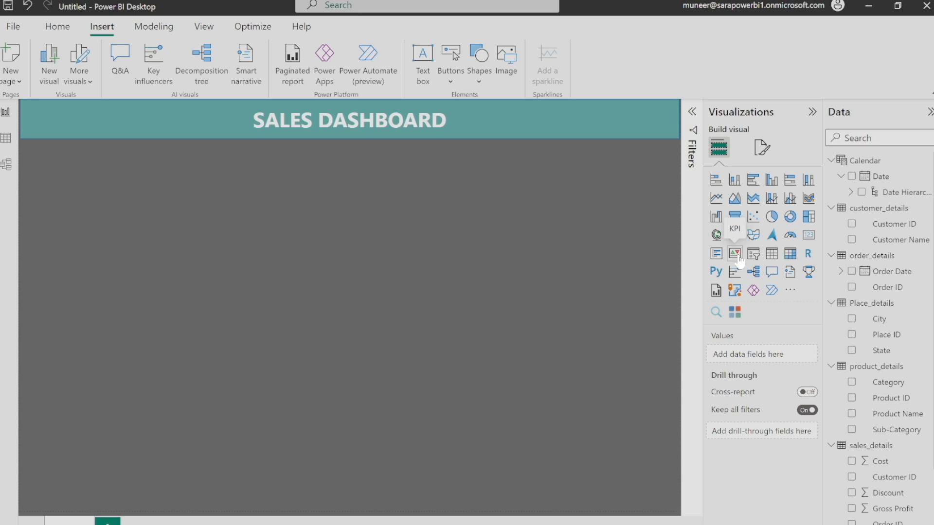
# Step: Add a KPI visual, narrow it to about one fifth of the page width, and place it directly below the title banner at the page's left edge
pyautogui.click(735, 254)
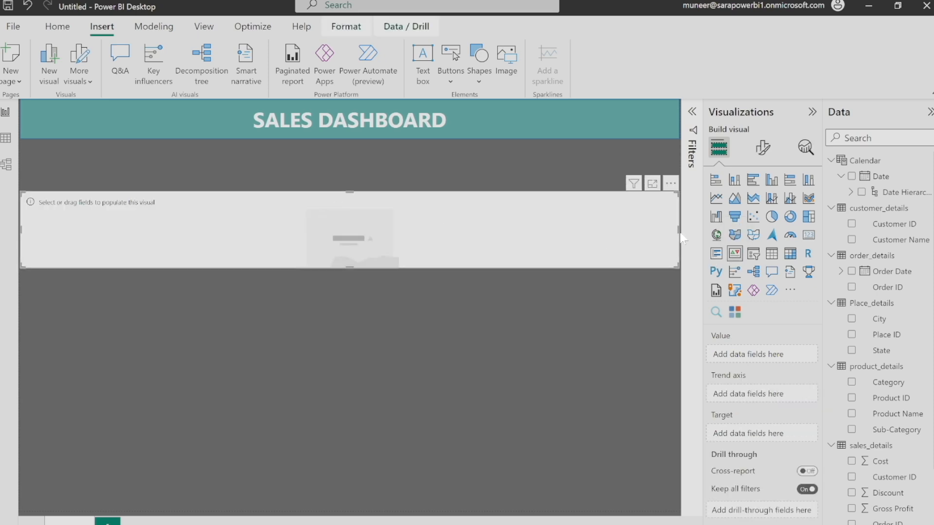
pyautogui.moveTo(677, 230); pyautogui.dragTo(146, 230)
pyautogui.moveTo(73, 237); pyautogui.dragTo(46, 190)
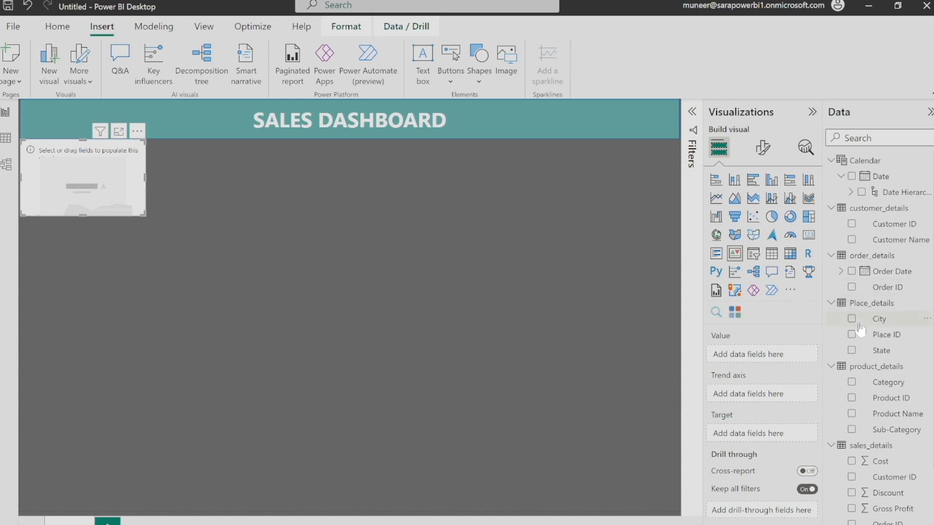
# Step: Assign Category from product_details as the KPI's trend axis and Sales from sales_details as its value
pyautogui.click(852, 384)
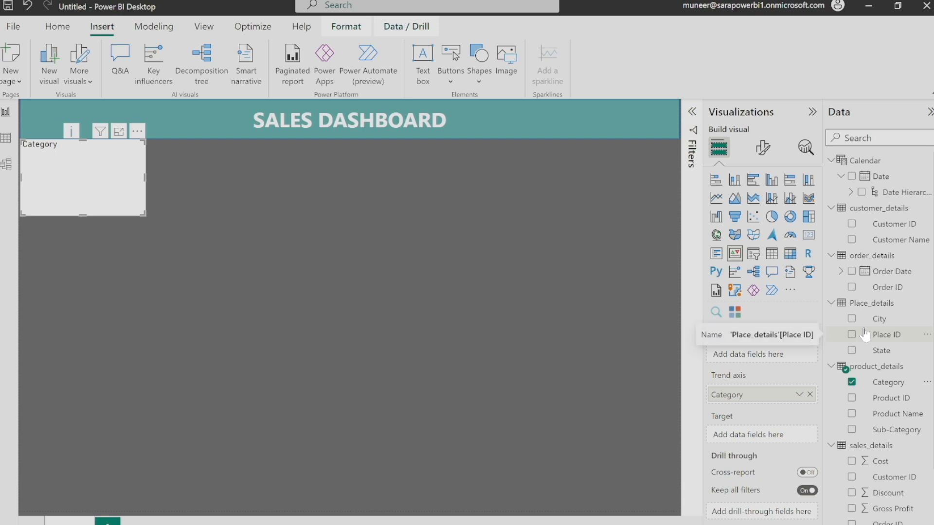
pyautogui.scroll(-2, 865, 487)
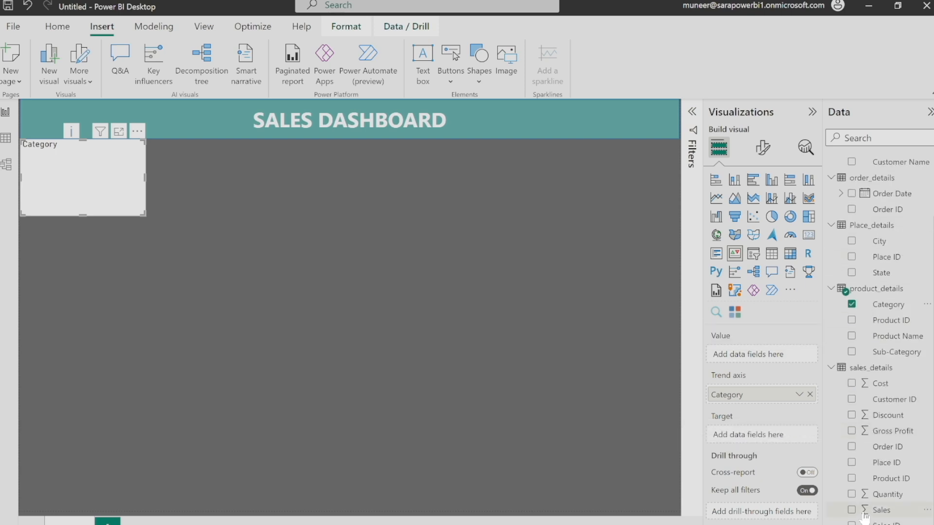
pyautogui.click(852, 510)
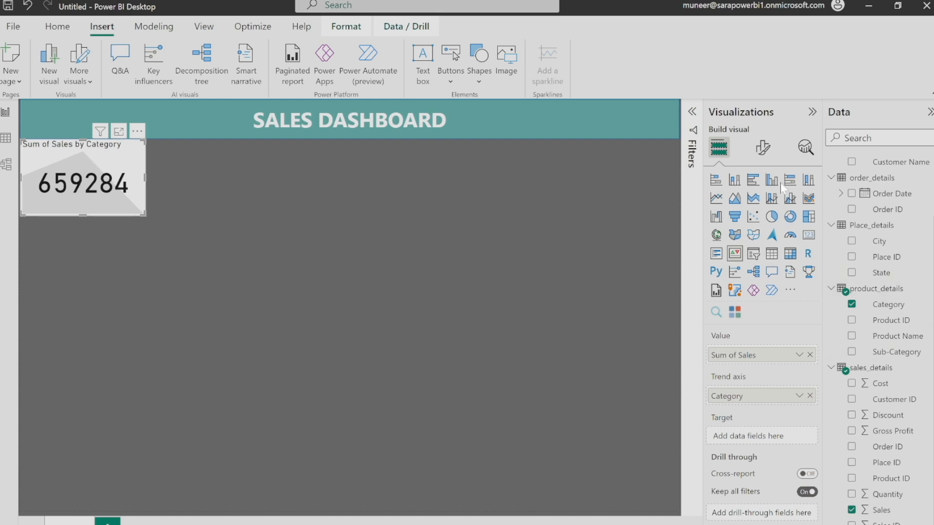
# Step: Set the display units of the sales KPI's callout value to Thousands
pyautogui.click(765, 151)
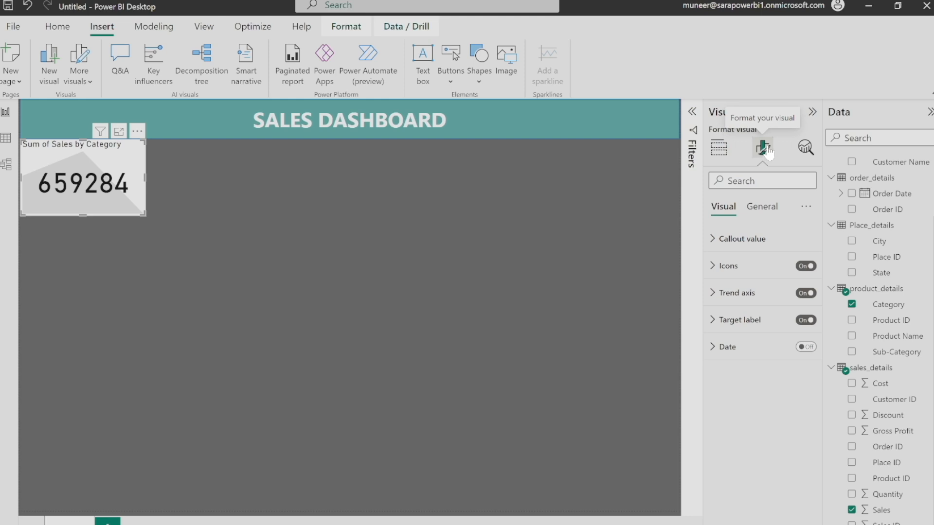
pyautogui.click(729, 238)
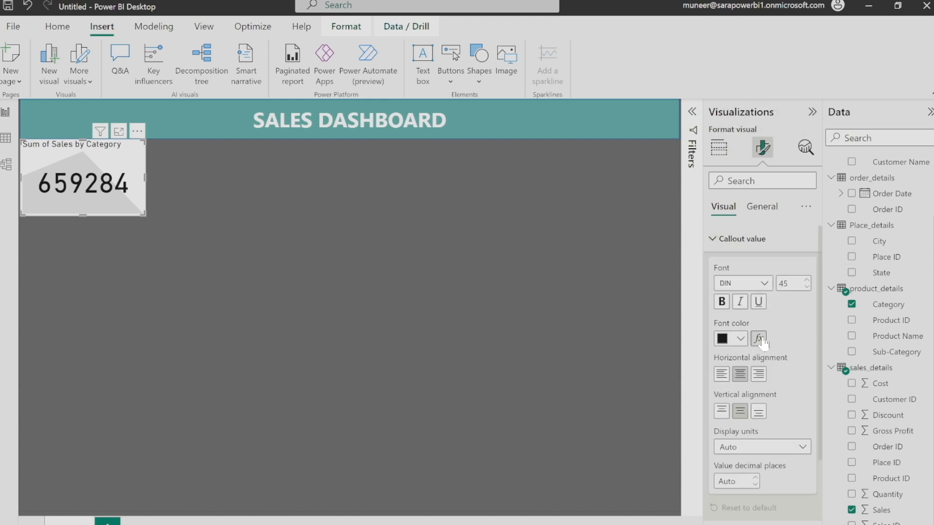
pyautogui.scroll(-2, 758, 348)
pyautogui.click(770, 372)
pyautogui.click(747, 420)
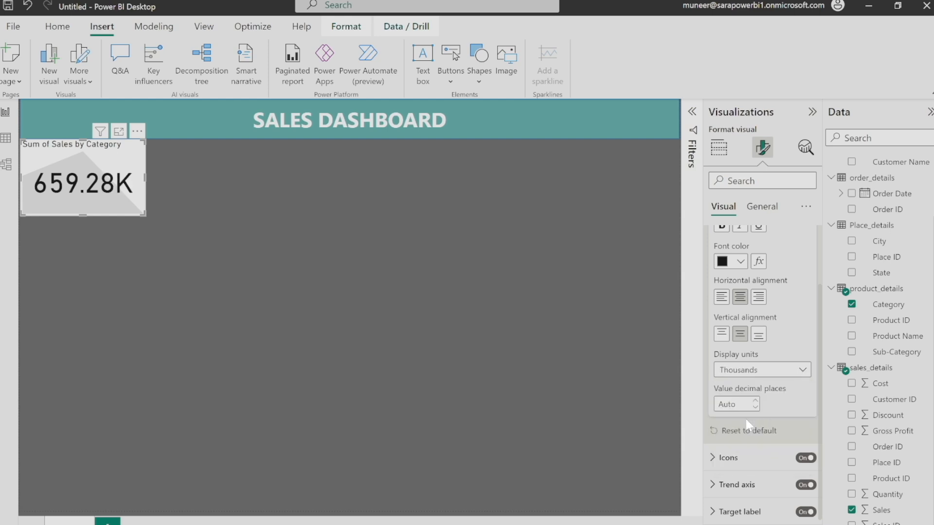
pyautogui.scroll(-1, 733, 462)
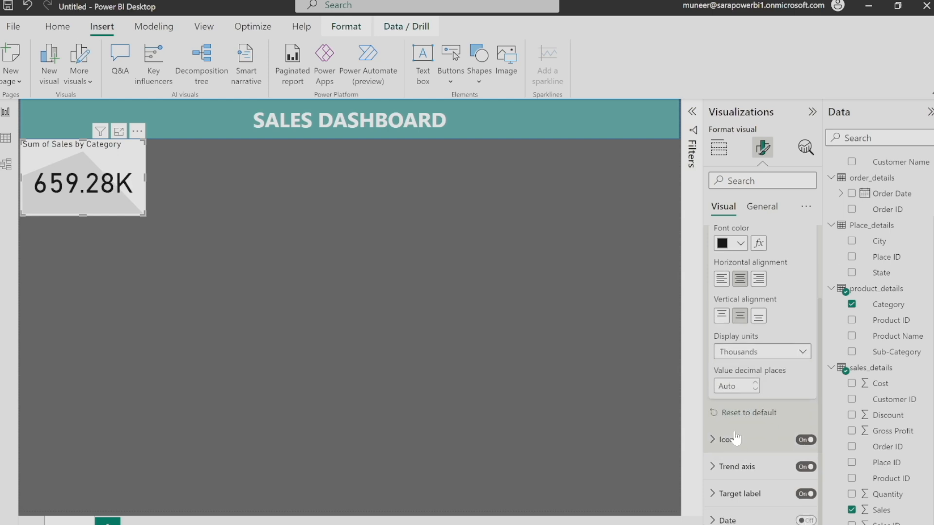
pyautogui.scroll(2, 717, 253)
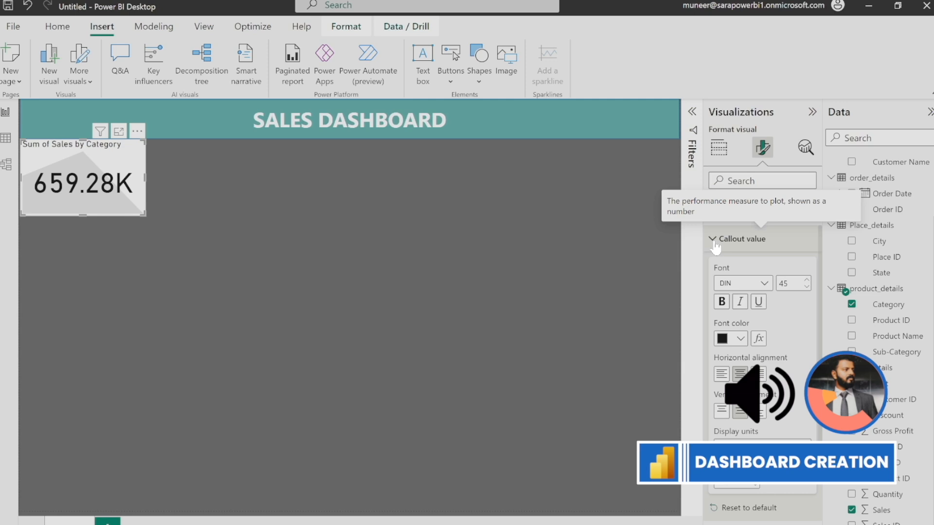
pyautogui.click(715, 246)
# Step: Give the sales KPI a light orange background and slightly reduce the card's height from its lower edge
pyautogui.click(762, 206)
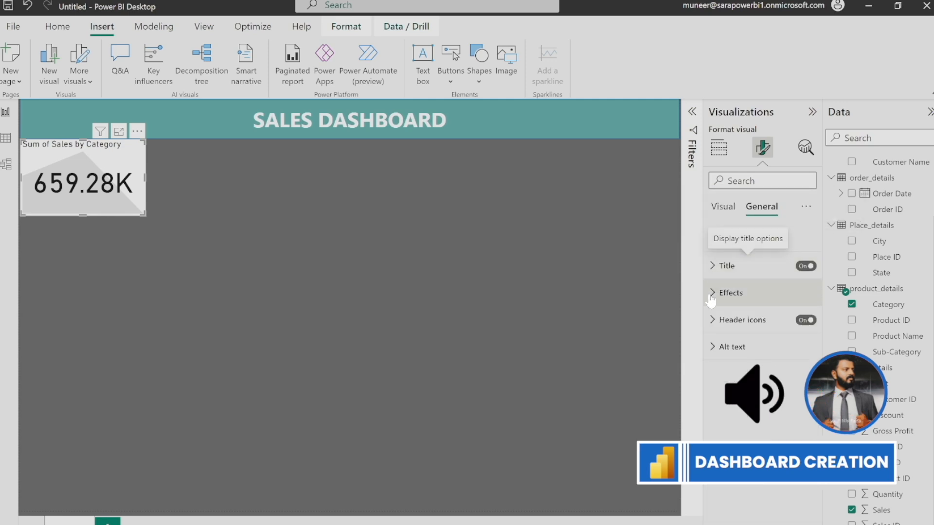
pyautogui.click(731, 292)
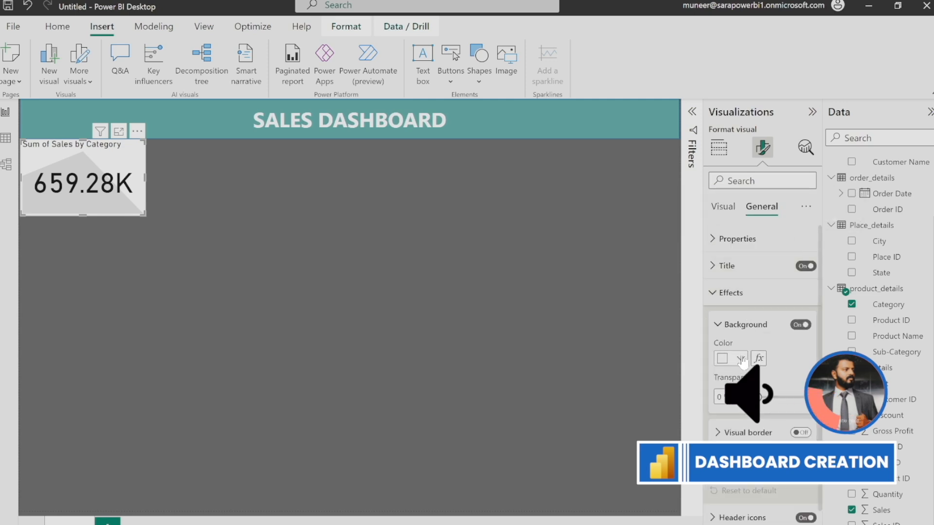
pyautogui.click(730, 359)
pyautogui.click(804, 179)
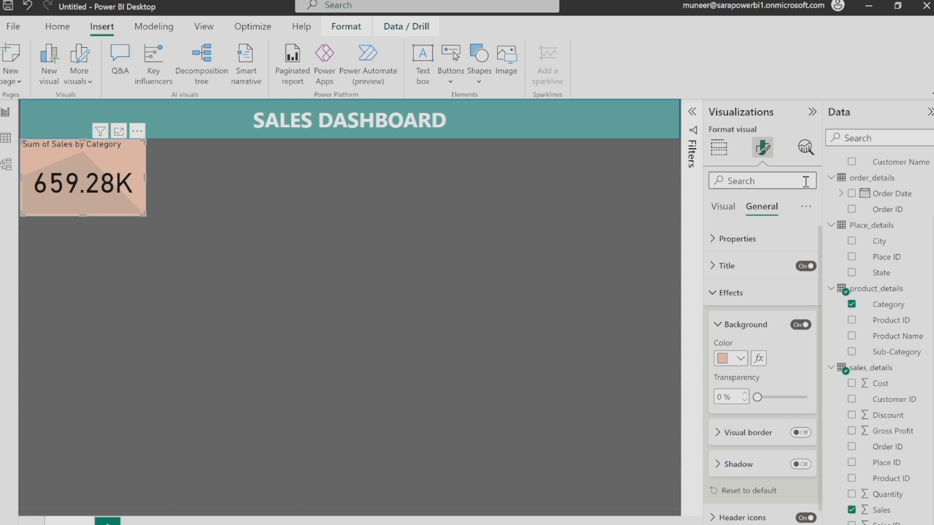
pyautogui.moveTo(83, 216); pyautogui.dragTo(84, 198)
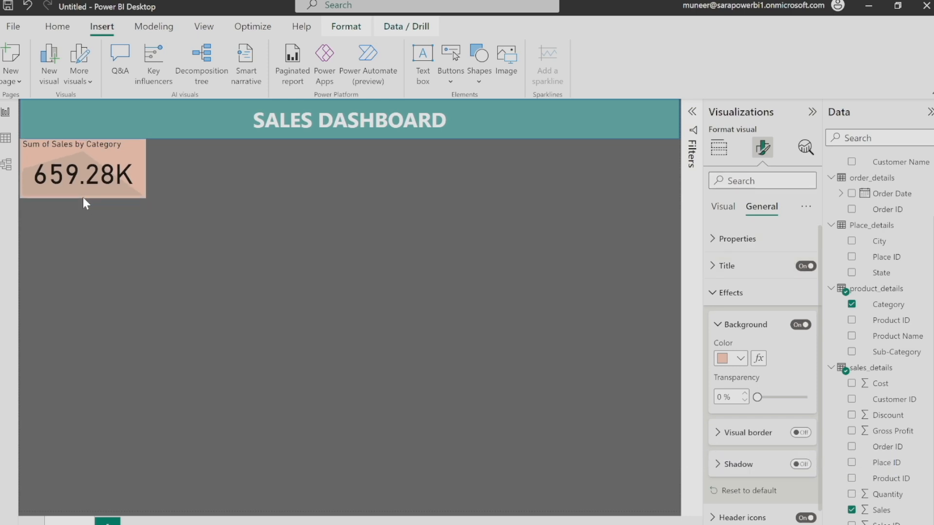
# Step: Turn on the visual border around the sales KPI card
pyautogui.click(719, 325)
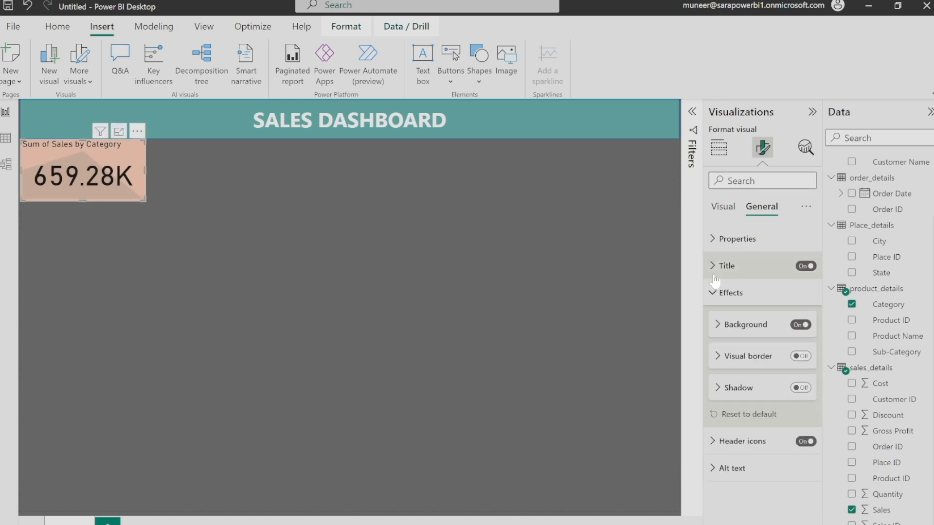
pyautogui.click(800, 356)
pyautogui.click(507, 333)
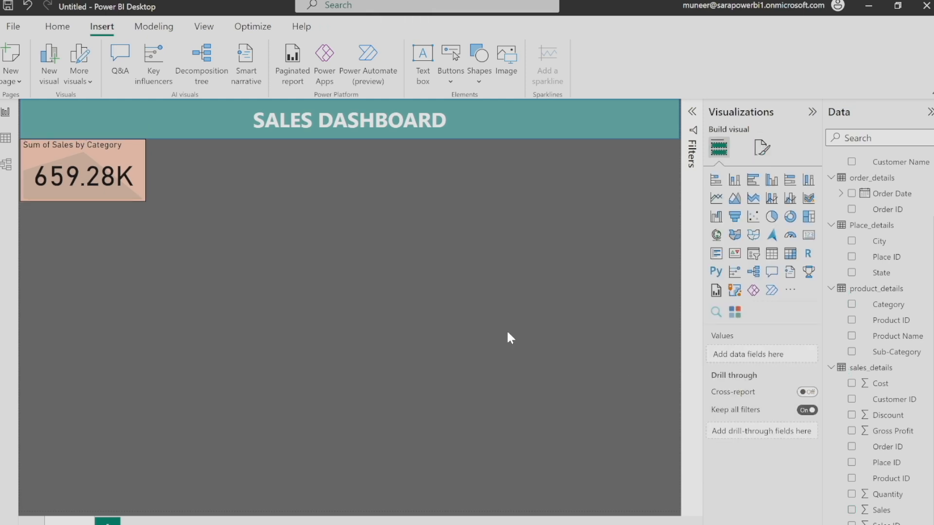
# Step: Shorten the sales KPI's title text to "Sales by Category"
pyautogui.click(133, 180)
pyautogui.click(762, 147)
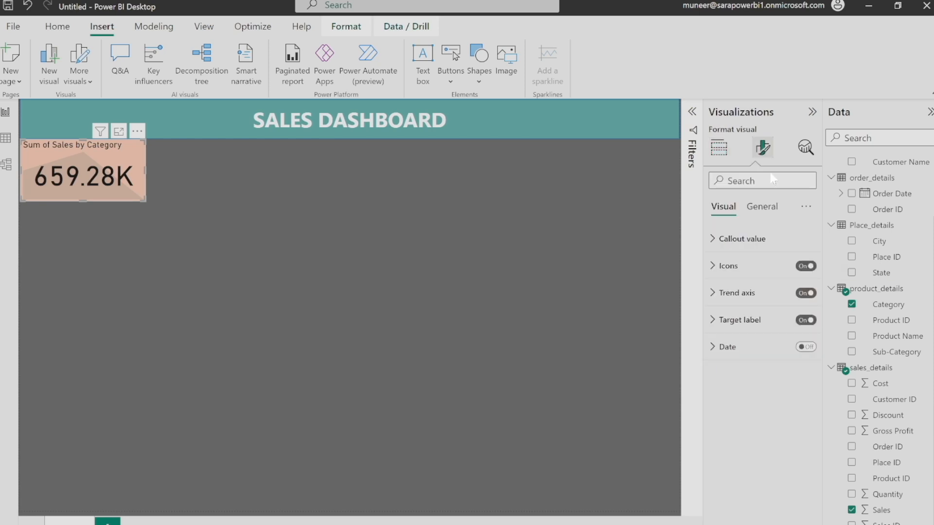
pyautogui.click(767, 213)
pyautogui.click(726, 266)
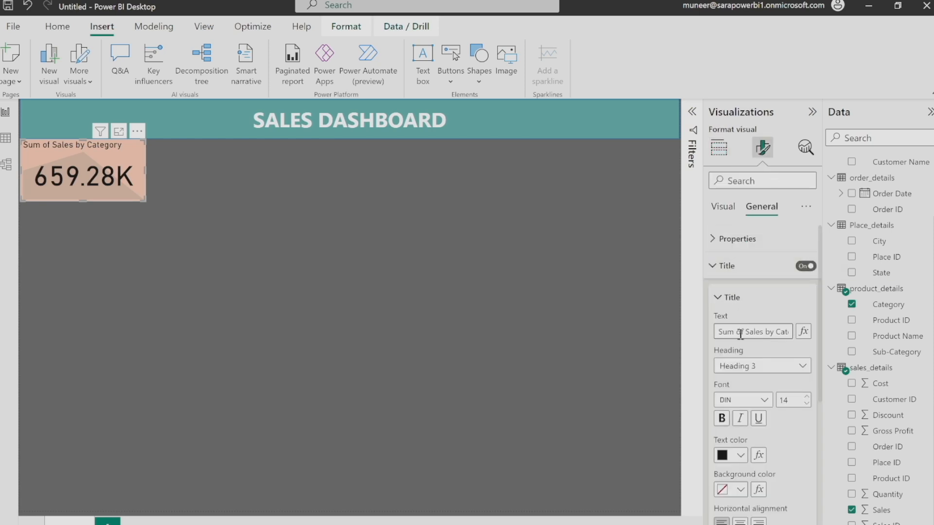
pyautogui.moveTo(744, 334); pyautogui.dragTo(692, 339)
pyautogui.press('BackSpace')
pyautogui.click(327, 273)
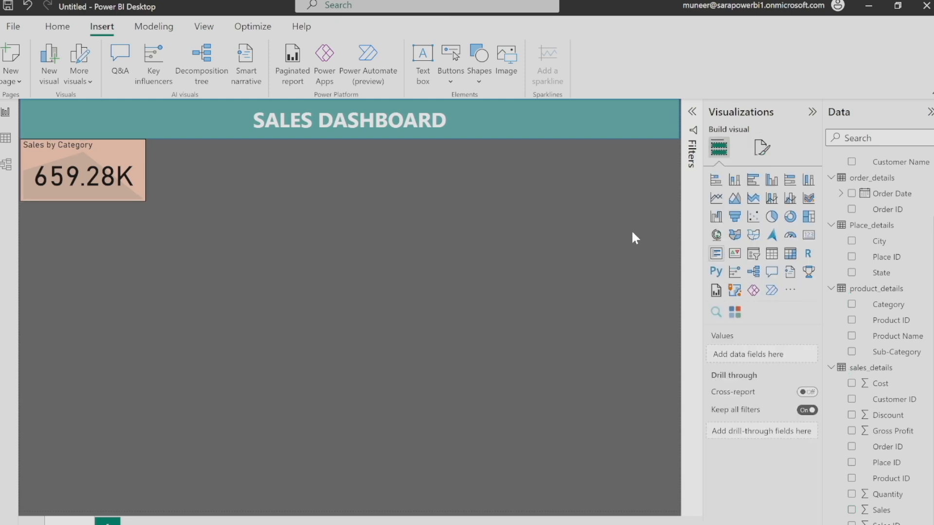
# Step: Center the "Sales by Category" title horizontally on its KPI card
pyautogui.click(132, 151)
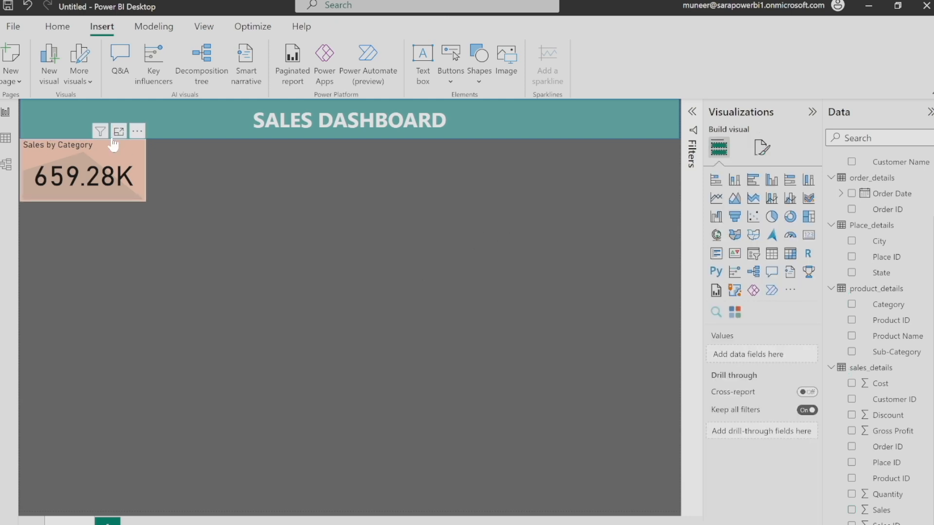
pyautogui.click(763, 147)
pyautogui.click(762, 209)
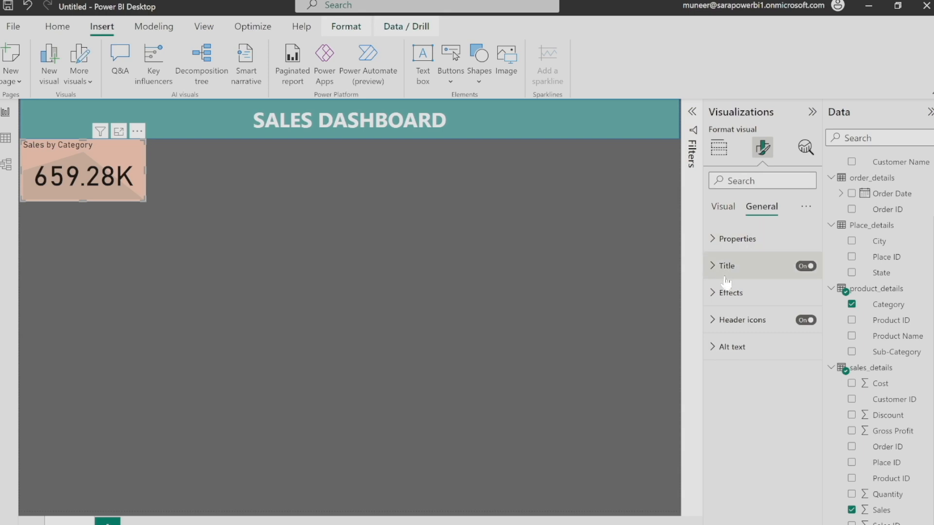
pyautogui.click(716, 268)
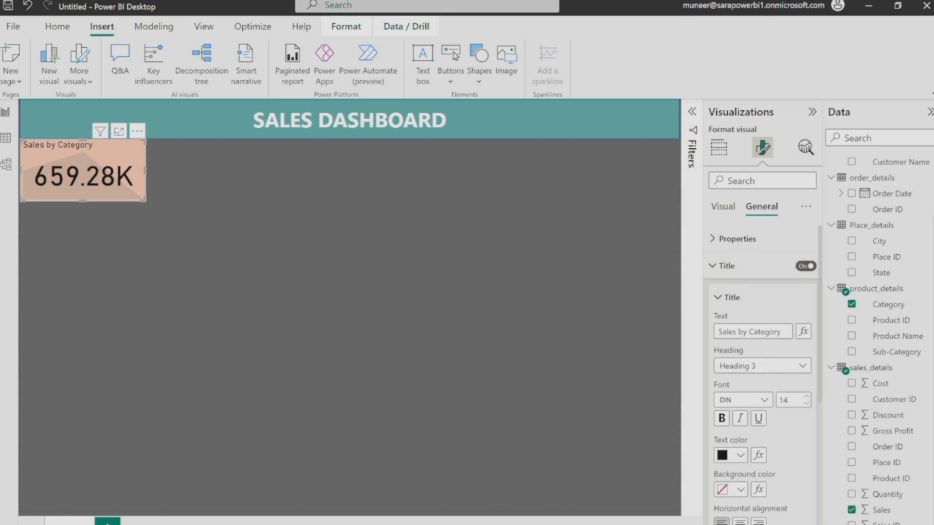
pyautogui.click(740, 521)
pyautogui.click(253, 290)
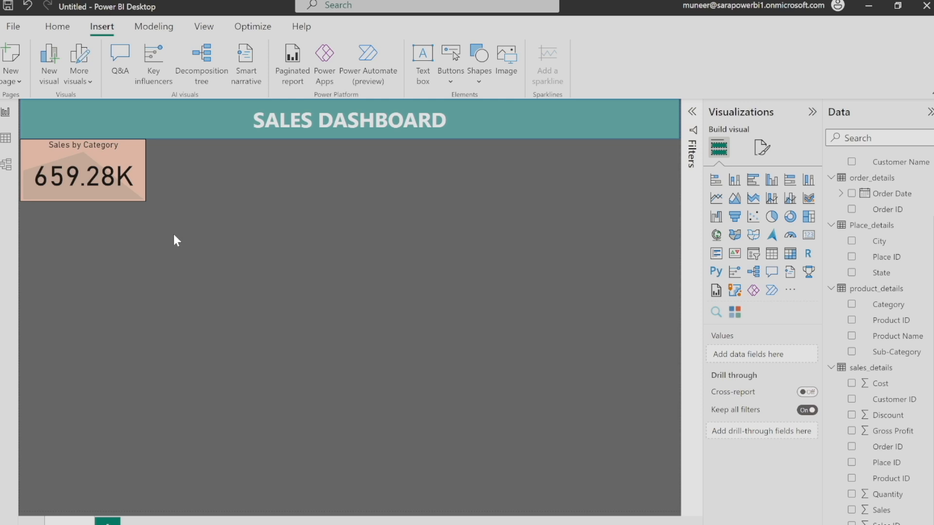
# Step: Duplicate the sales KPI card directly below the original and replace the copy's value field with Gross Profit
pyautogui.moveTo(131, 141)
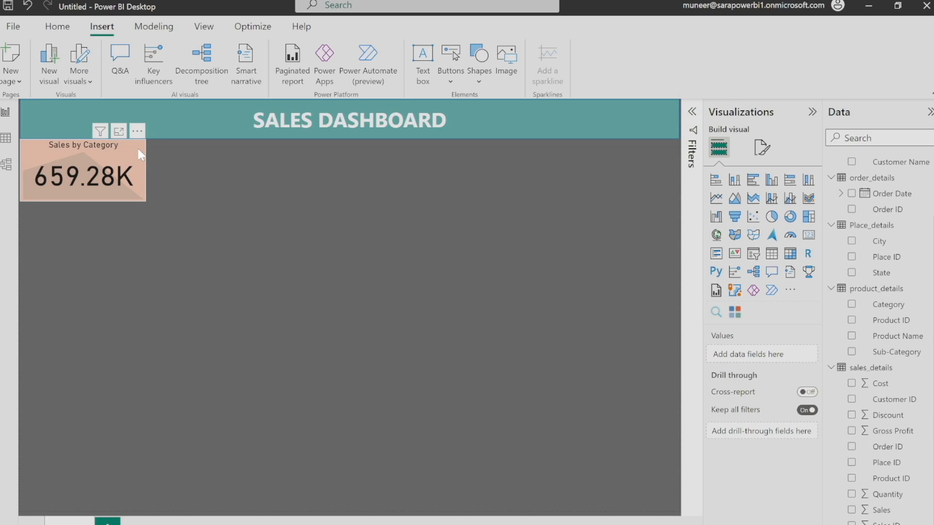
pyautogui.click(138, 147)
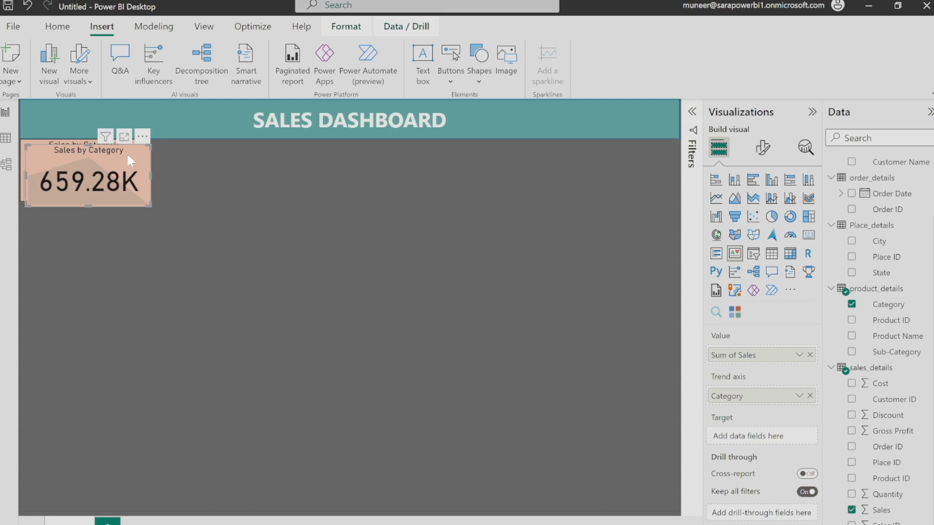
pyautogui.moveTo(128, 156); pyautogui.dragTo(120, 212)
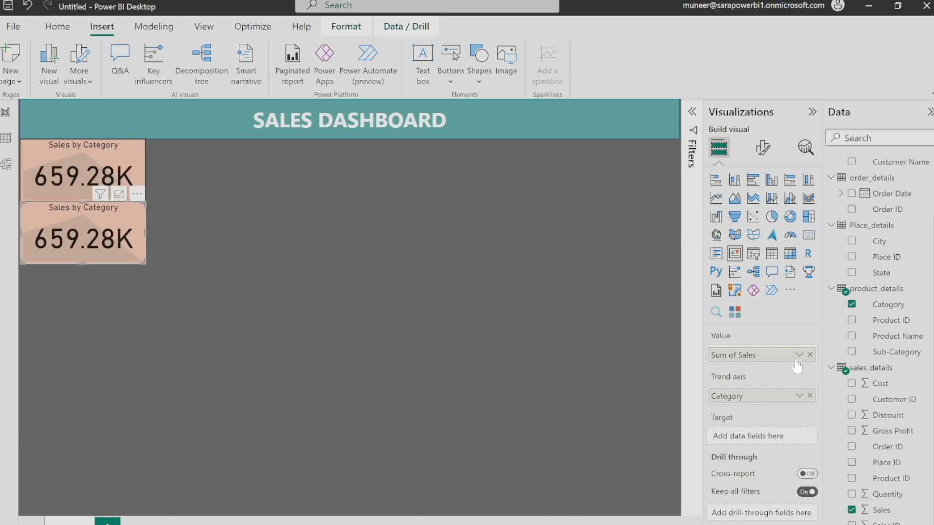
pyautogui.click(810, 355)
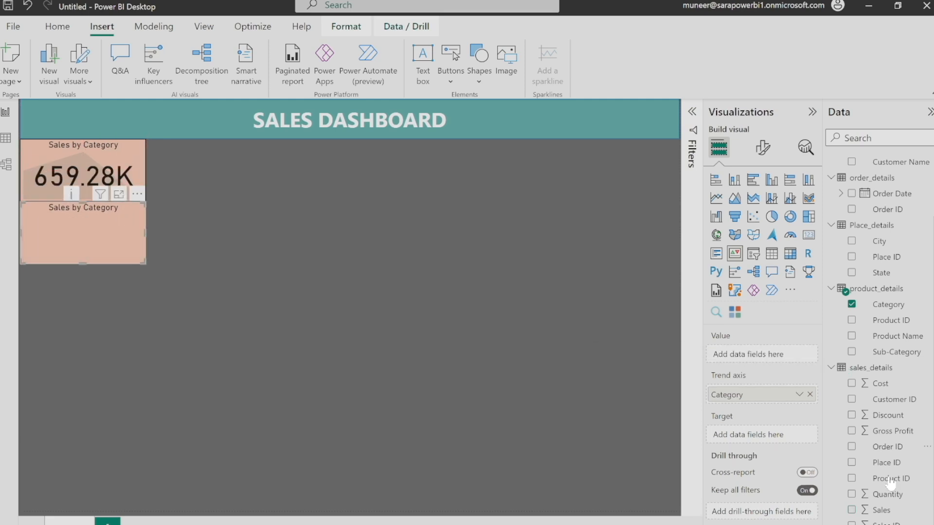
pyautogui.click(852, 431)
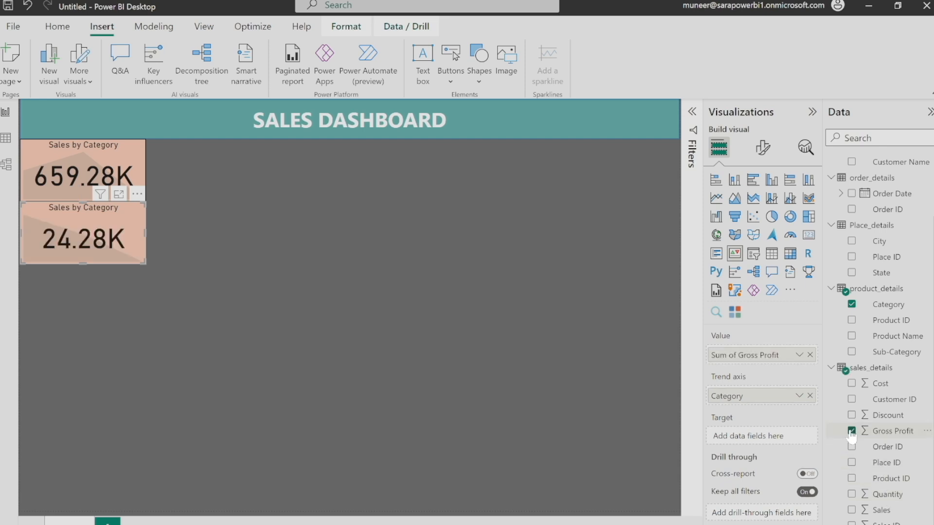
# Step: Change the title text of the gross profit KPI to "Profit by Category"
pyautogui.click(763, 147)
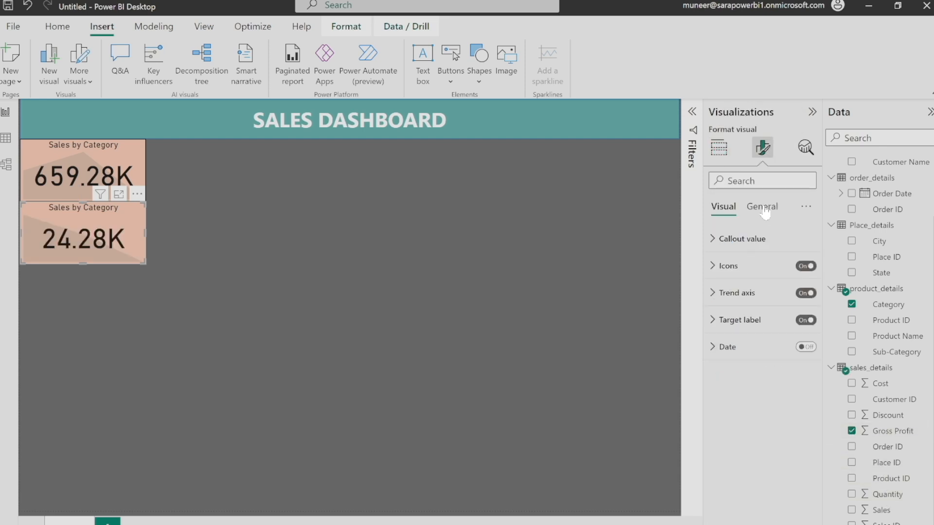
pyautogui.click(762, 207)
pyautogui.click(719, 270)
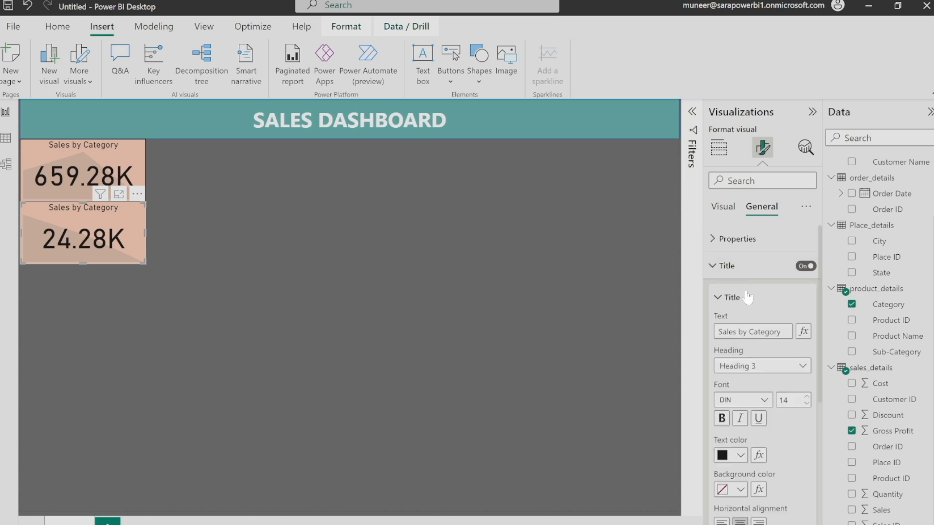
pyautogui.doubleClick(727, 331)
pyautogui.write('p')
pyautogui.press('BackSpace')
pyautogui.write('Profit')
pyautogui.click(467, 388)
# Step: Change the background color of the "Profit by Category" KPI card to light yellow
pyautogui.click(129, 228)
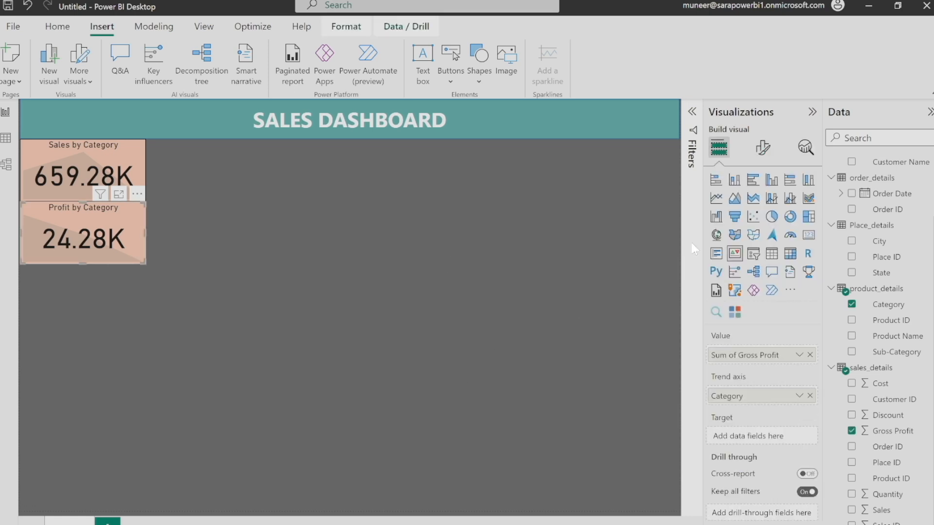
pyautogui.click(763, 147)
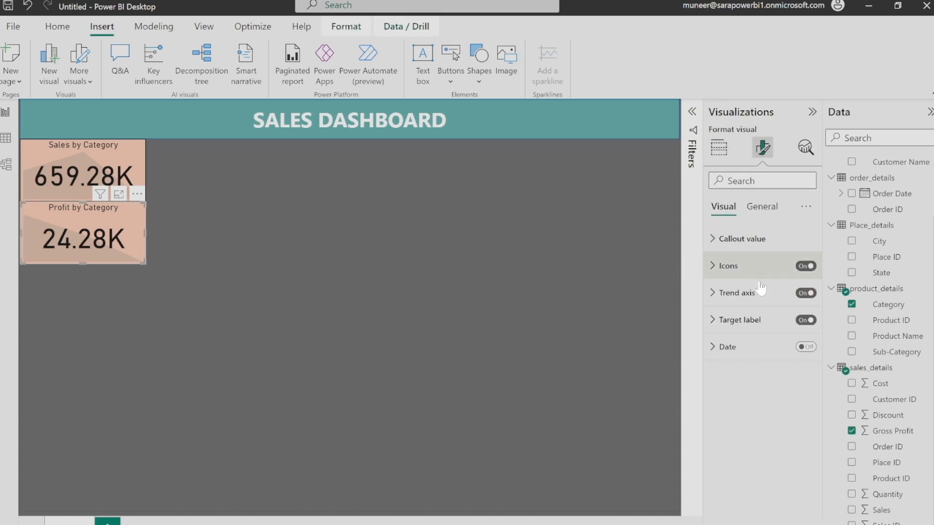
pyautogui.click(762, 206)
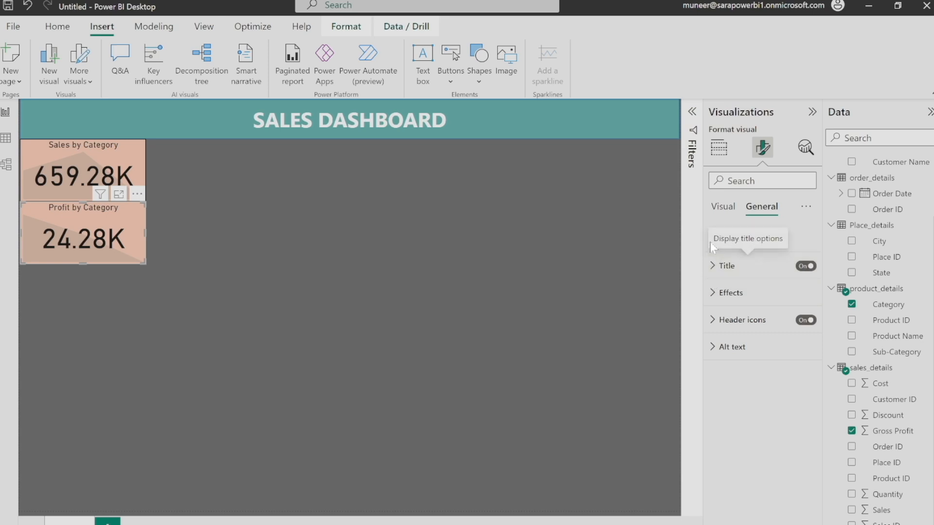
pyautogui.click(722, 294)
pyautogui.click(728, 358)
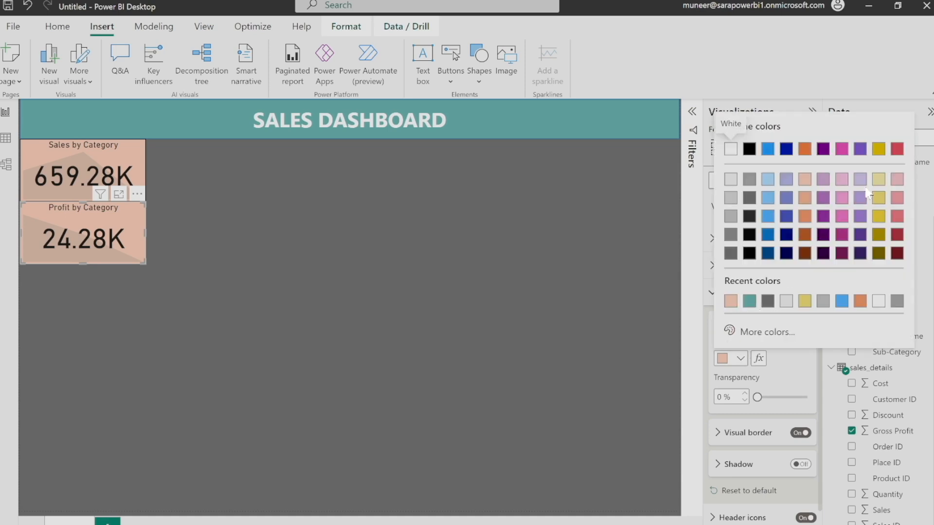
pyautogui.click(879, 180)
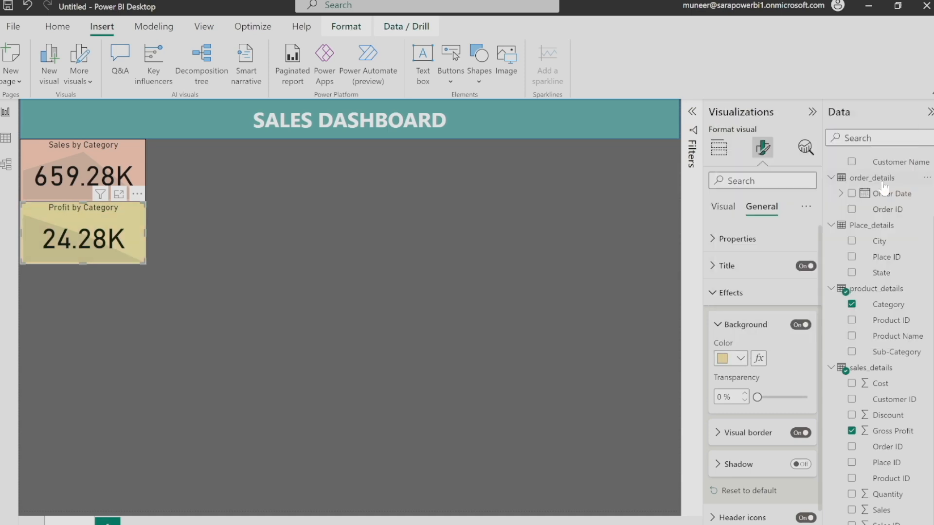
pyautogui.click(214, 221)
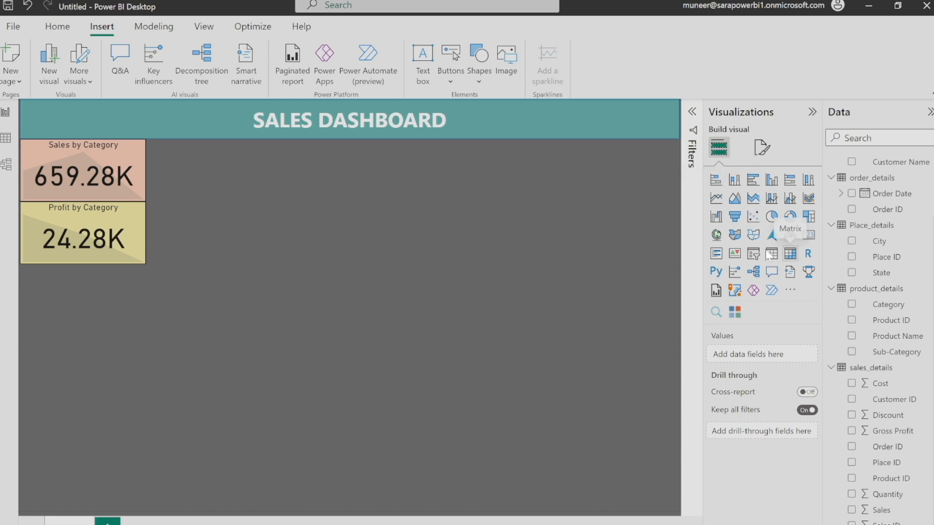
pyautogui.click(136, 231)
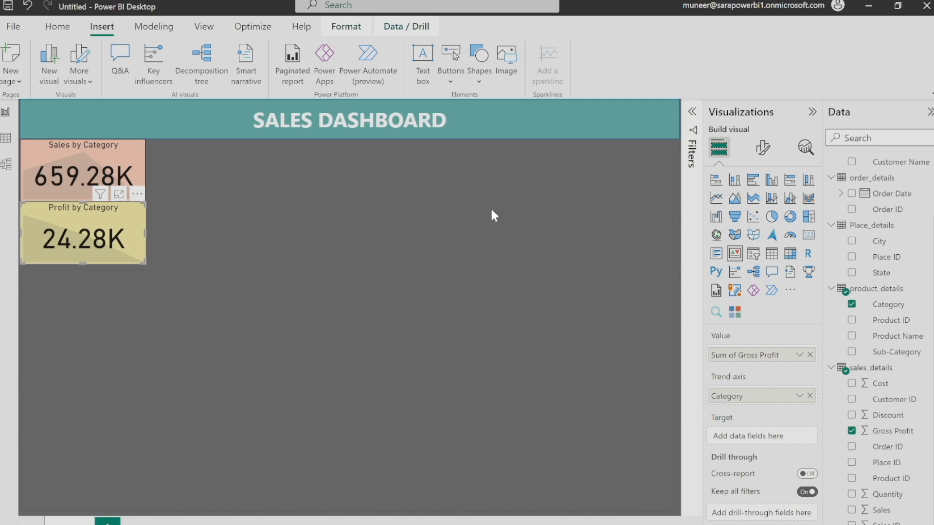
pyautogui.click(305, 209)
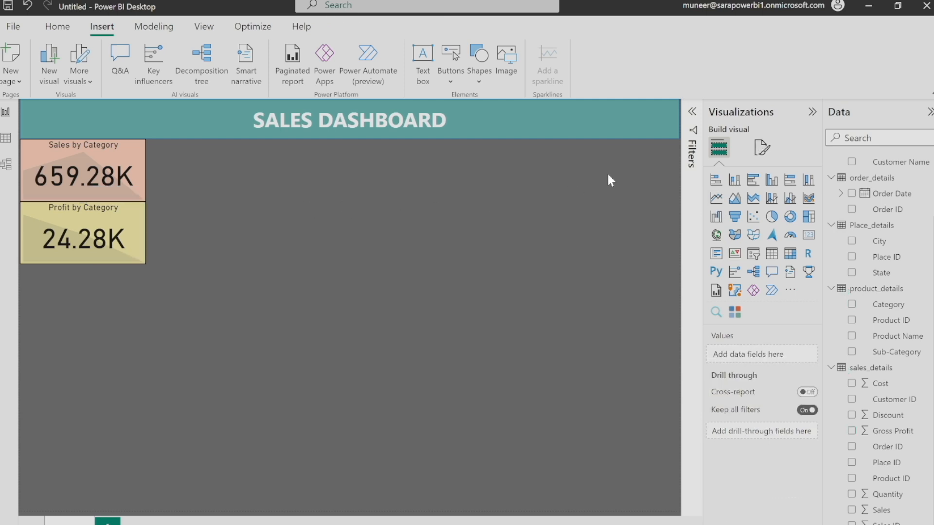
# Step: Insert a stacked bar chart beside the KPI cards showing Sales by Category with State as legend, and enlarge it to the cards' combined height
pyautogui.click(715, 181)
pyautogui.moveTo(108, 345); pyautogui.dragTo(233, 177)
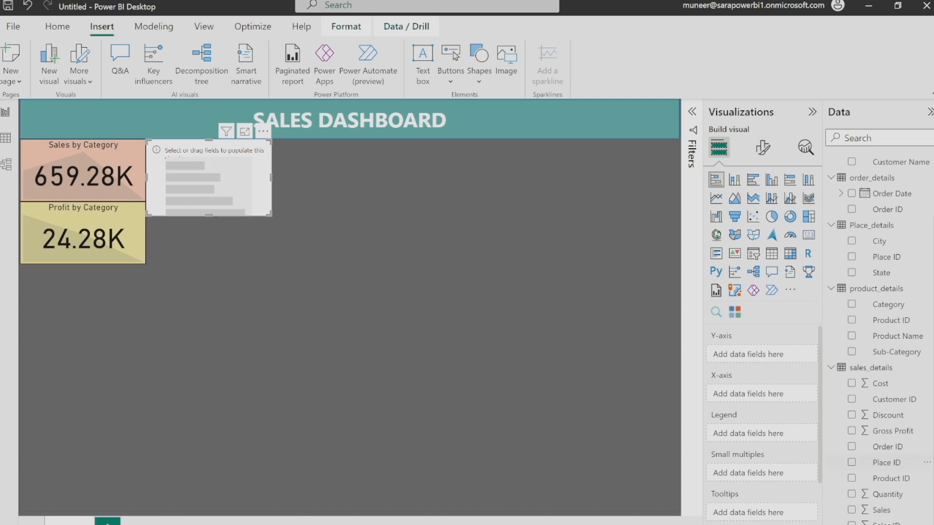
pyautogui.click(851, 510)
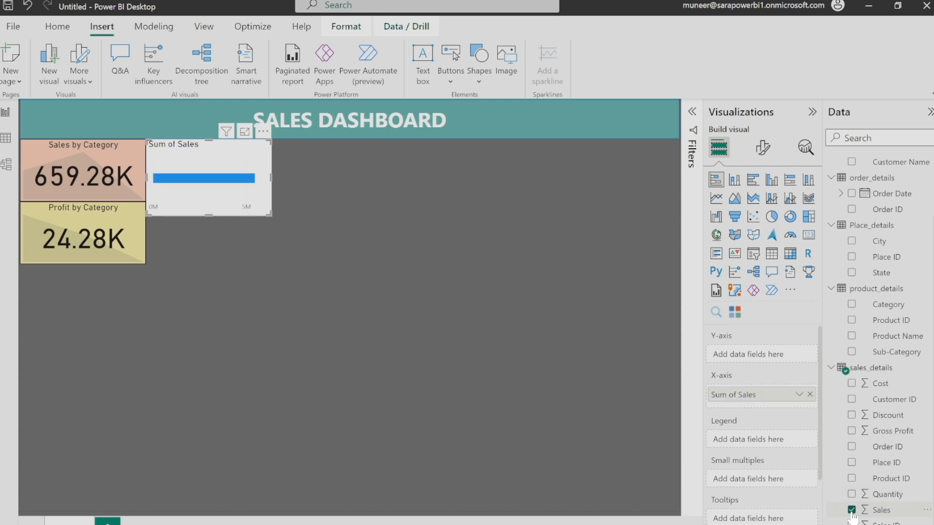
pyautogui.click(852, 304)
pyautogui.click(851, 272)
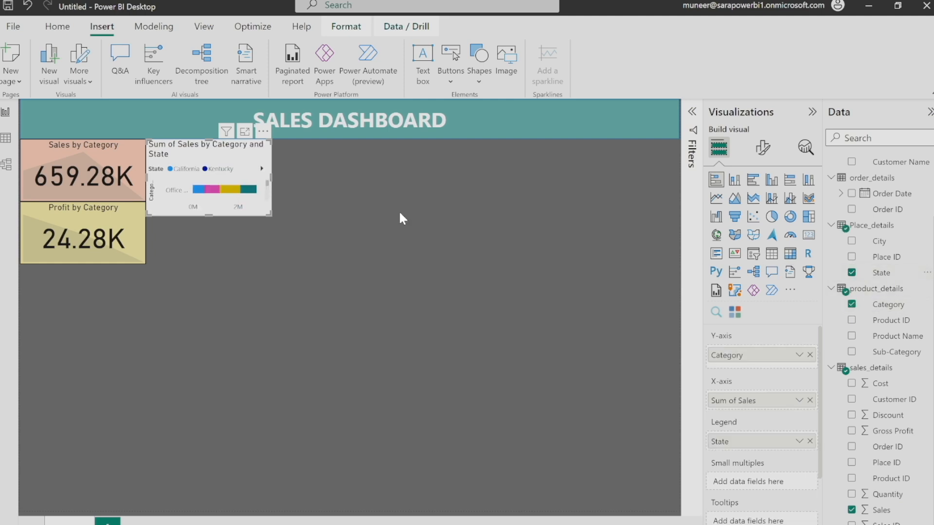
pyautogui.moveTo(268, 217); pyautogui.dragTo(432, 264)
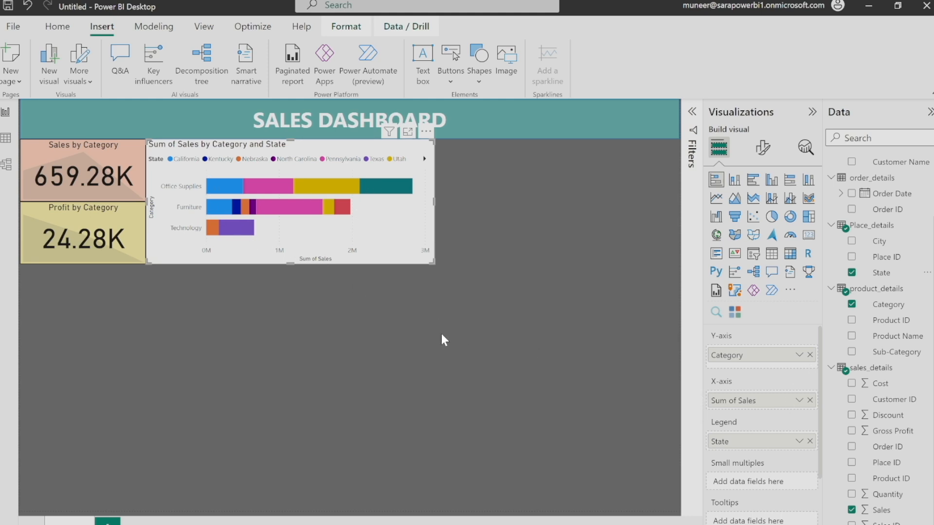
# Step: Rearrange the bar chart's fields so State is on the Y-axis and Category is the legend
pyautogui.moveTo(761, 356); pyautogui.dragTo(765, 444)
pyautogui.click(810, 441)
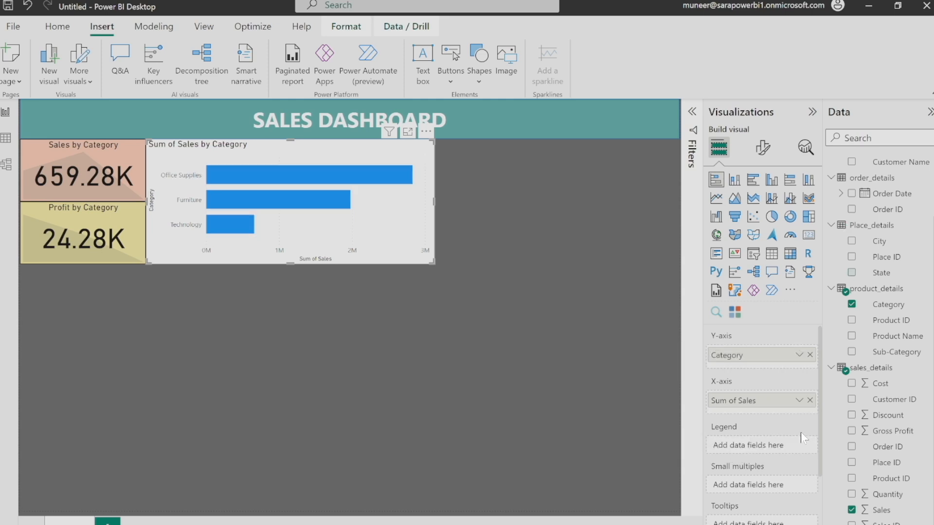
pyautogui.moveTo(760, 358); pyautogui.dragTo(764, 440)
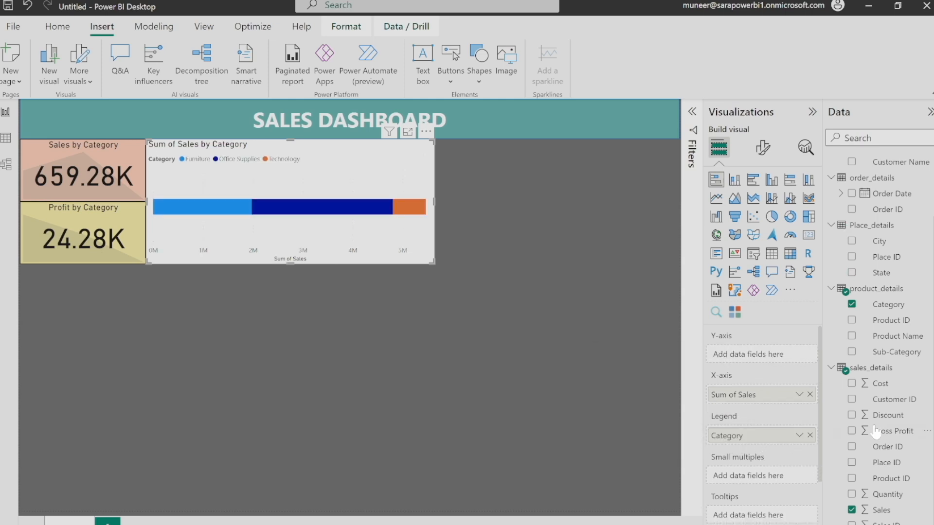
pyautogui.click(852, 272)
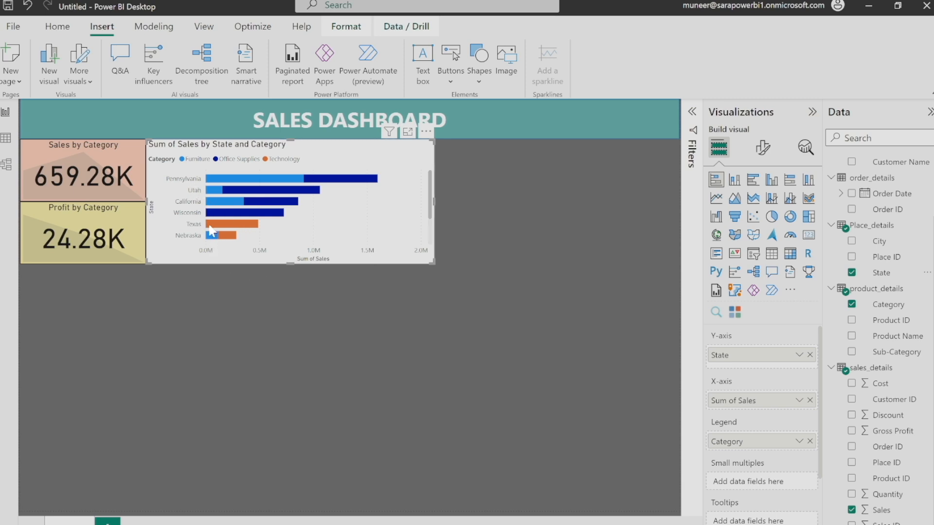
# Step: Change the bar chart's title to "Sales by State and Category" and center it horizontally
pyautogui.moveTo(309, 184)
pyautogui.moveTo(237, 239)
pyautogui.click(762, 147)
pyautogui.click(762, 206)
pyautogui.click(726, 265)
pyautogui.moveTo(745, 333); pyautogui.dragTo(702, 337)
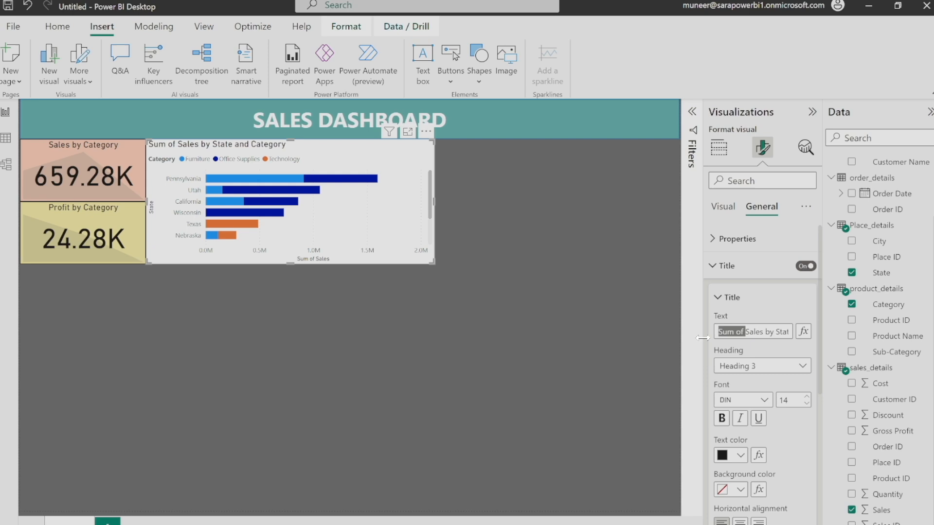
pyautogui.press('BackSpace')
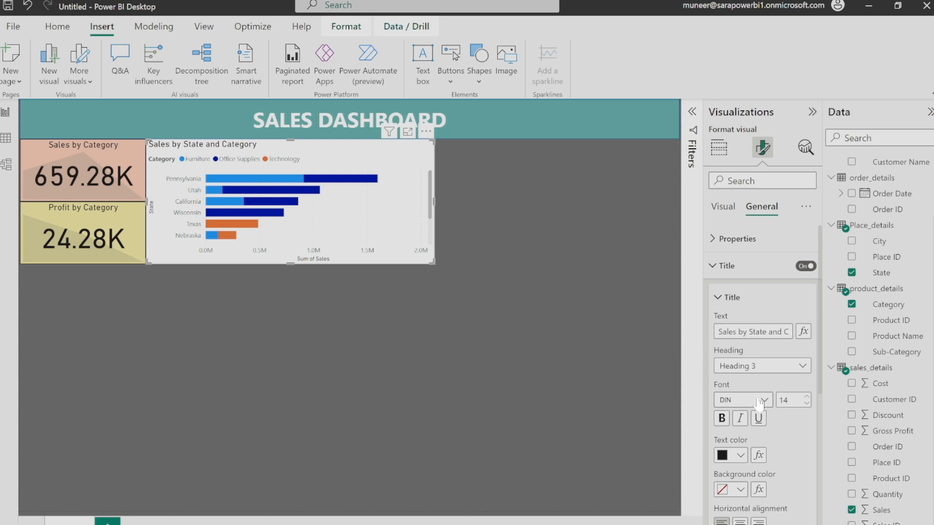
pyautogui.click(740, 521)
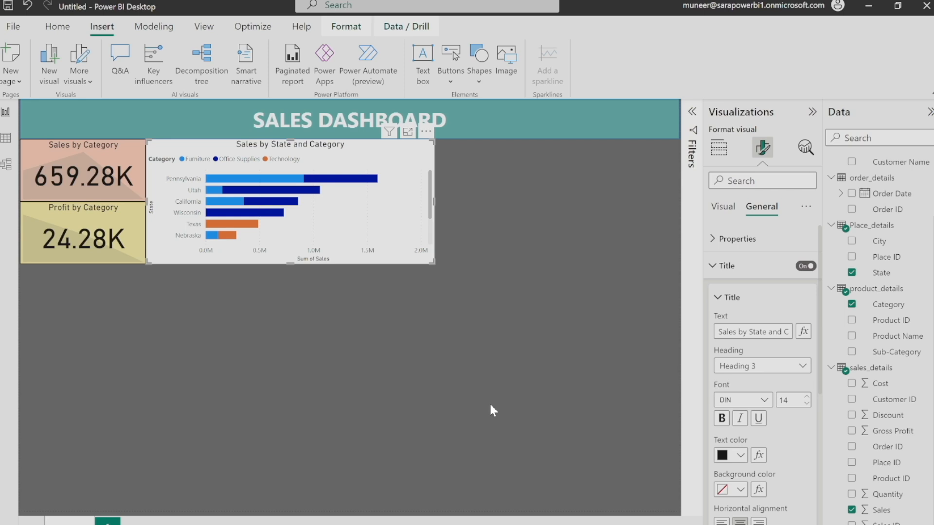
pyautogui.click(377, 365)
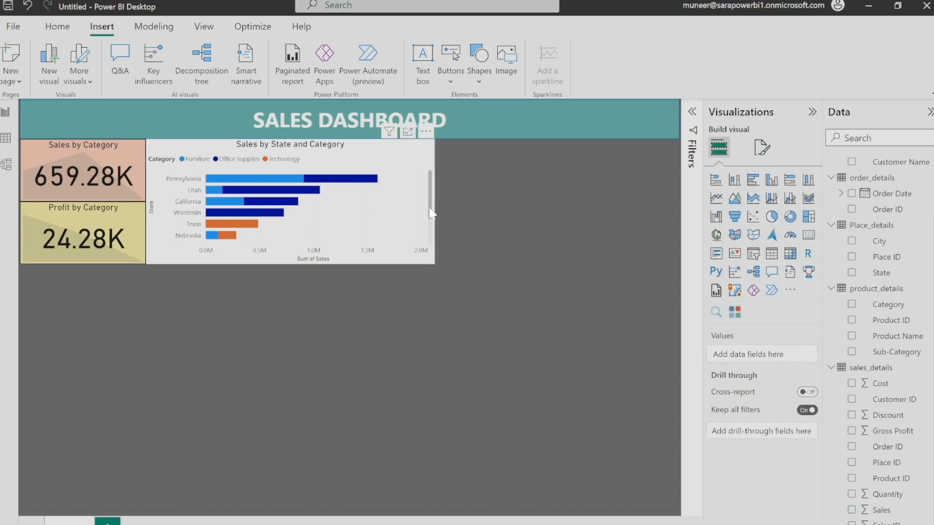
pyautogui.scroll(-2, 392, 235)
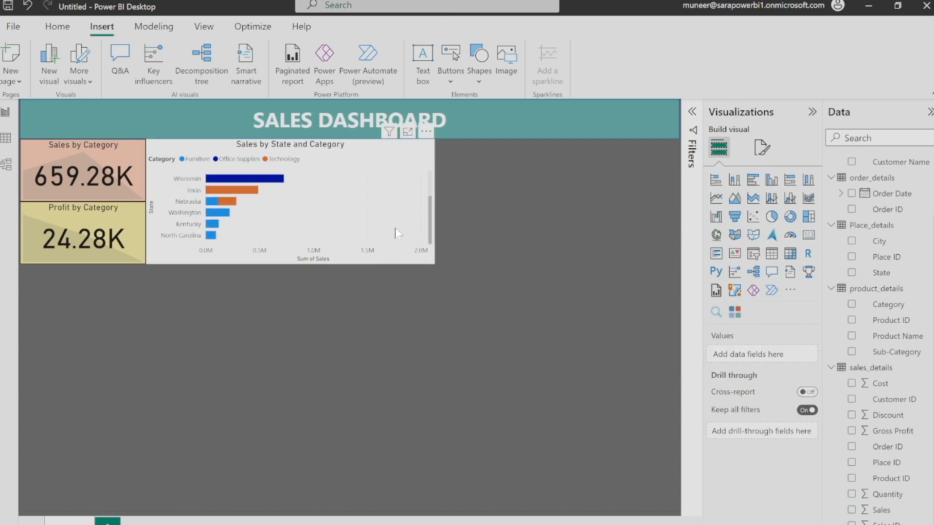
pyautogui.scroll(2, 395, 228)
pyautogui.scroll(-2, 395, 228)
pyautogui.scroll(2, 392, 225)
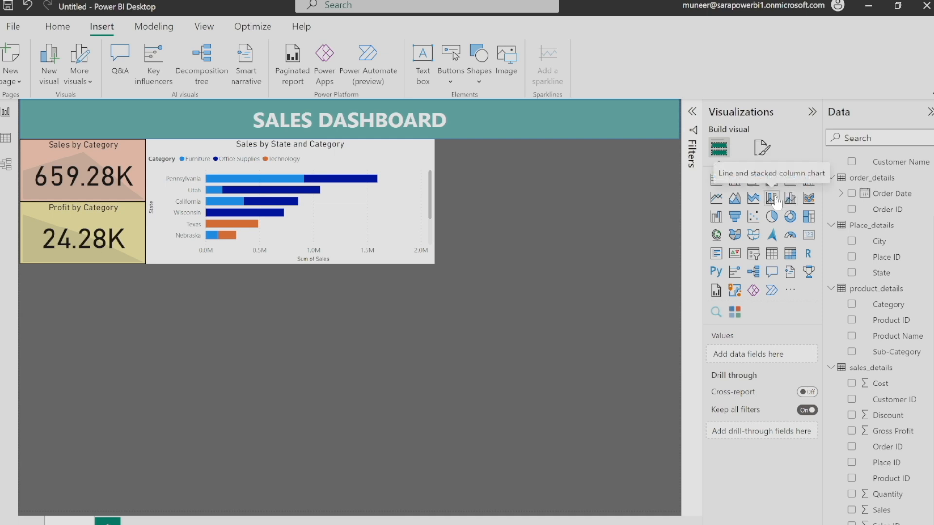
# Step: Insert a line and clustered column chart below the KPI cards with Sales as columns and Gross Profit as the line
pyautogui.click(791, 200)
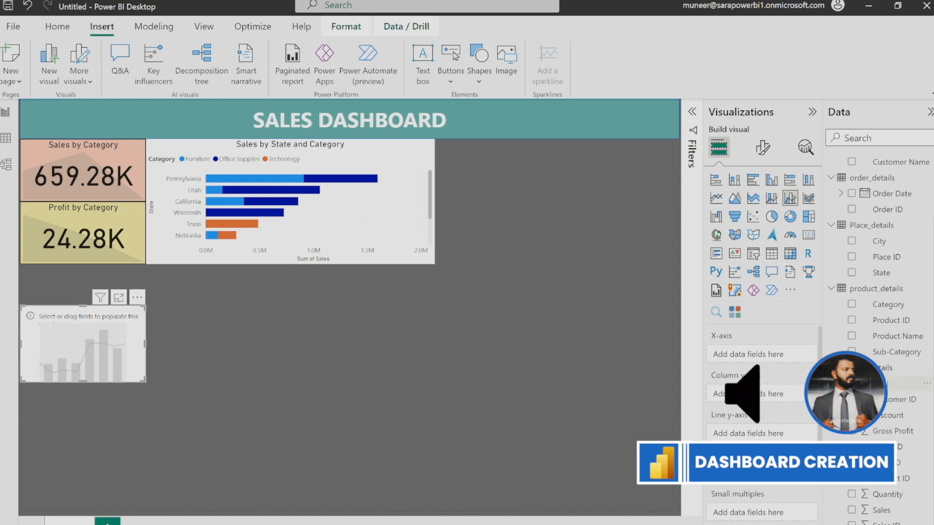
pyautogui.moveTo(918, 386); pyautogui.dragTo(851, 511)
pyautogui.click(851, 510)
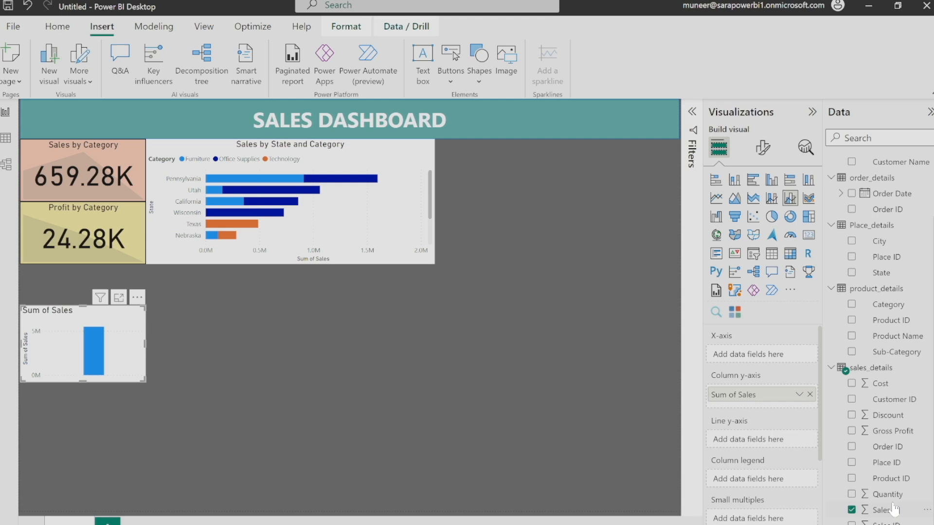
pyautogui.click(851, 431)
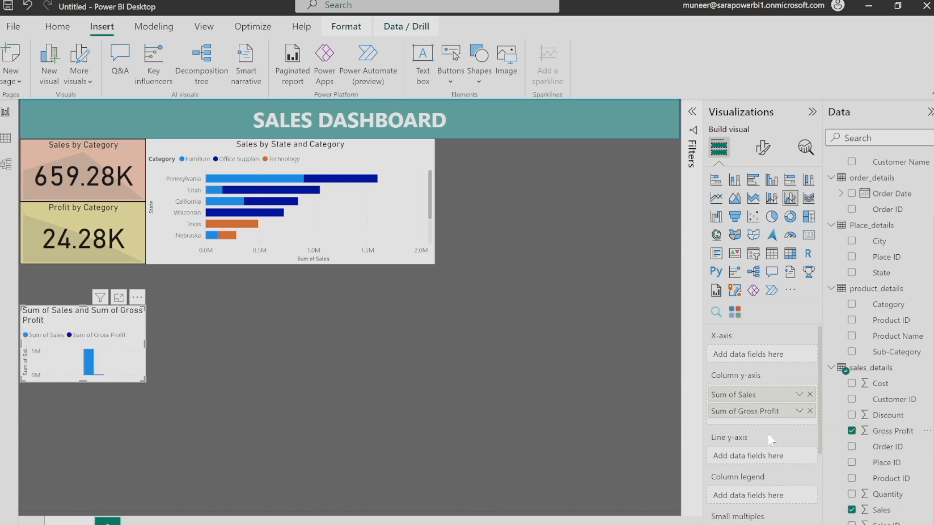
pyautogui.moveTo(767, 415); pyautogui.dragTo(770, 461)
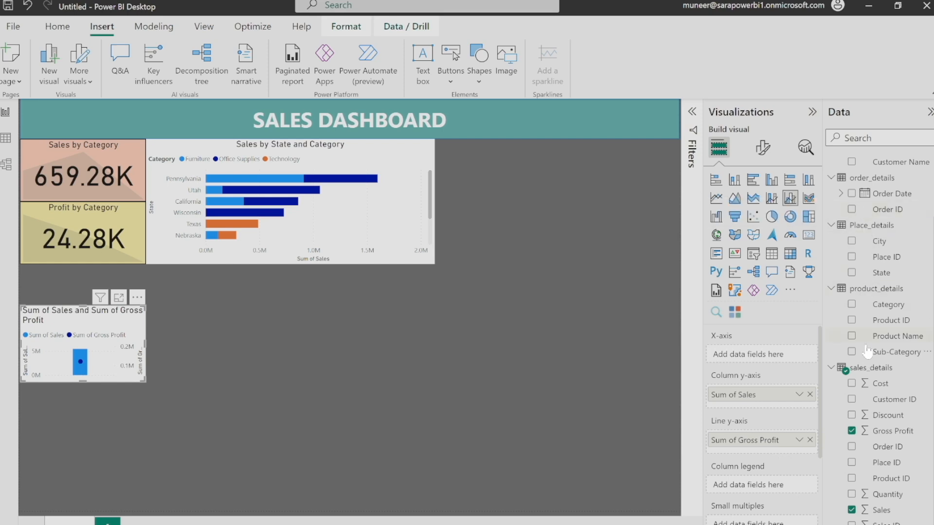
pyautogui.scroll(3, 860, 210)
pyautogui.click(851, 176)
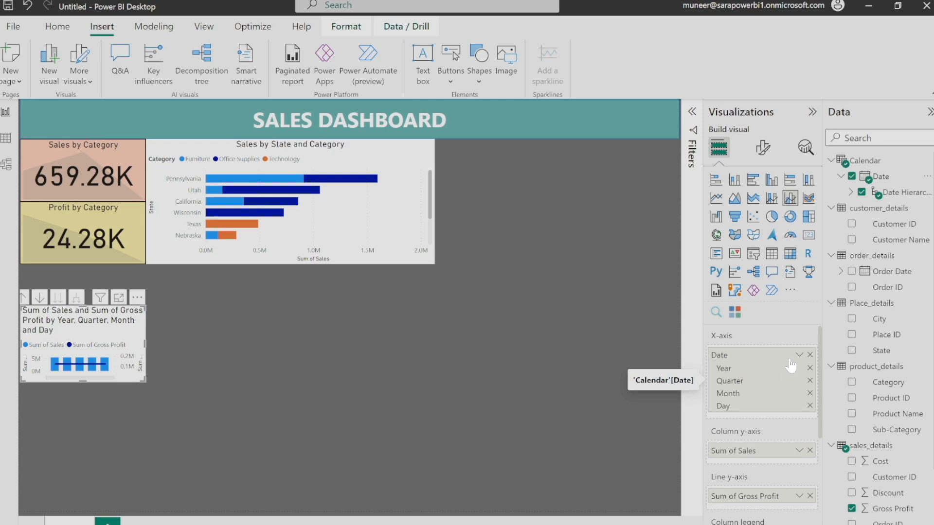
pyautogui.click(851, 176)
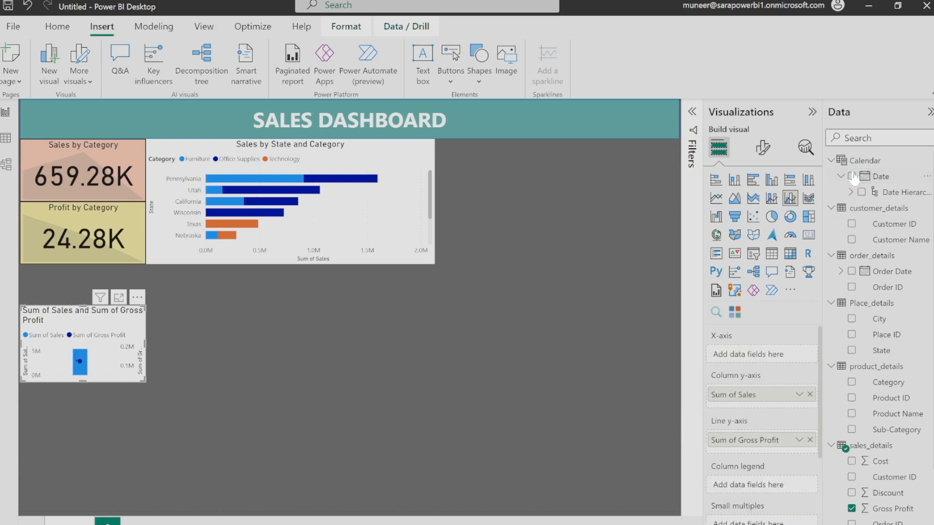
# Step: Add Order Date to the combo chart's X-axis, keep only the Month level of its hierarchy, and enlarge the chart
pyautogui.click(851, 272)
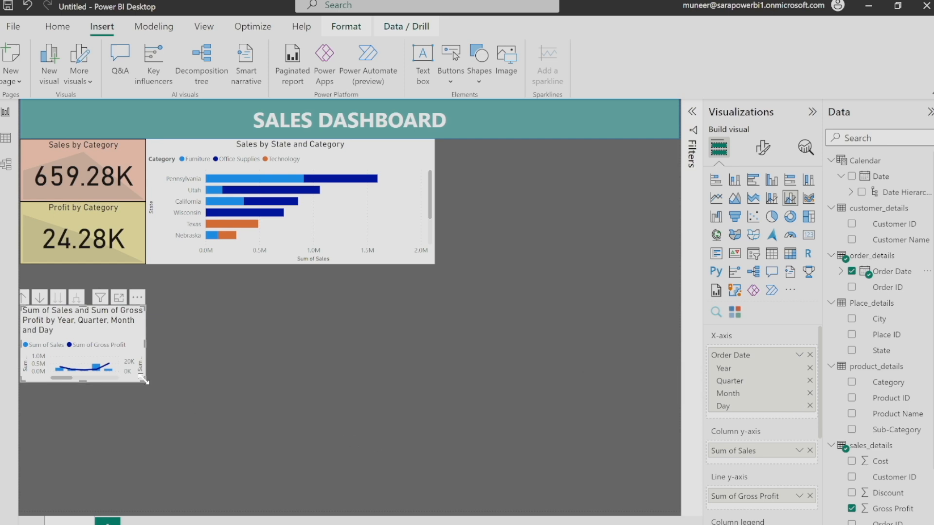
pyautogui.moveTo(144, 385); pyautogui.dragTo(245, 451)
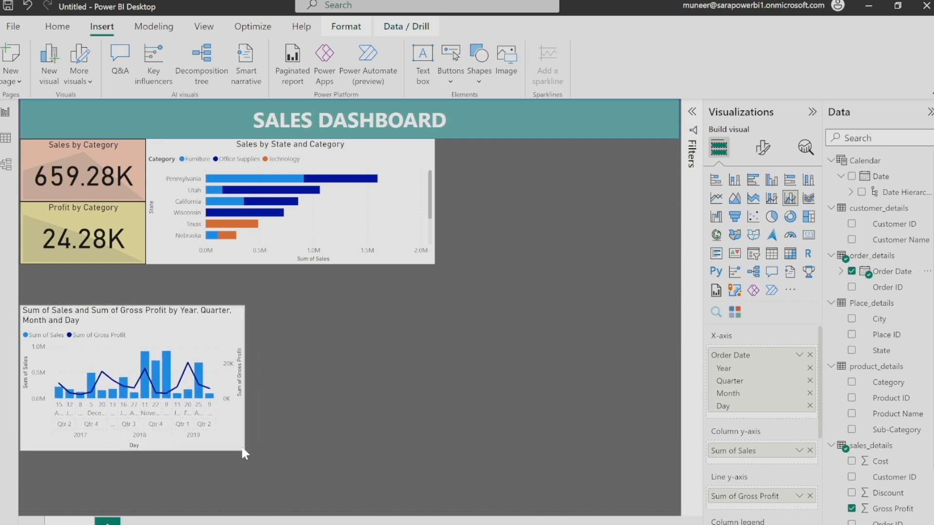
pyautogui.click(810, 368)
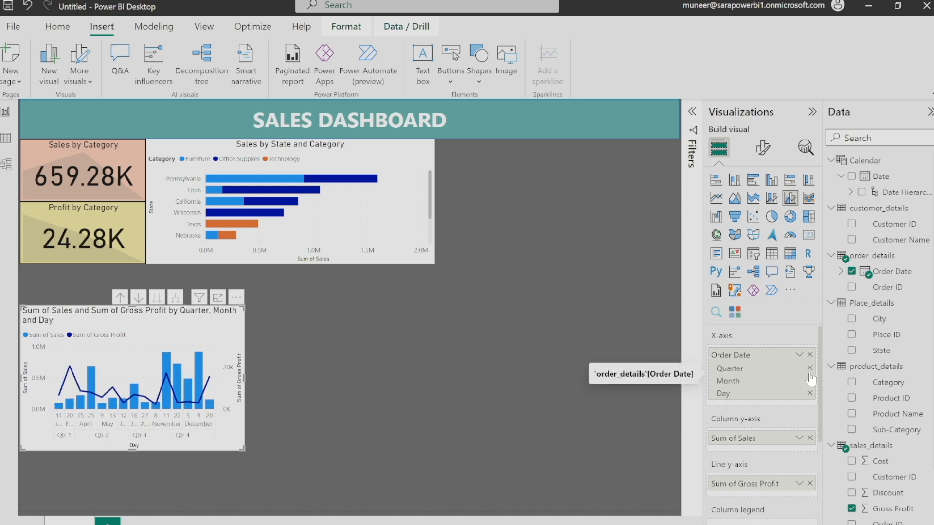
pyautogui.click(810, 368)
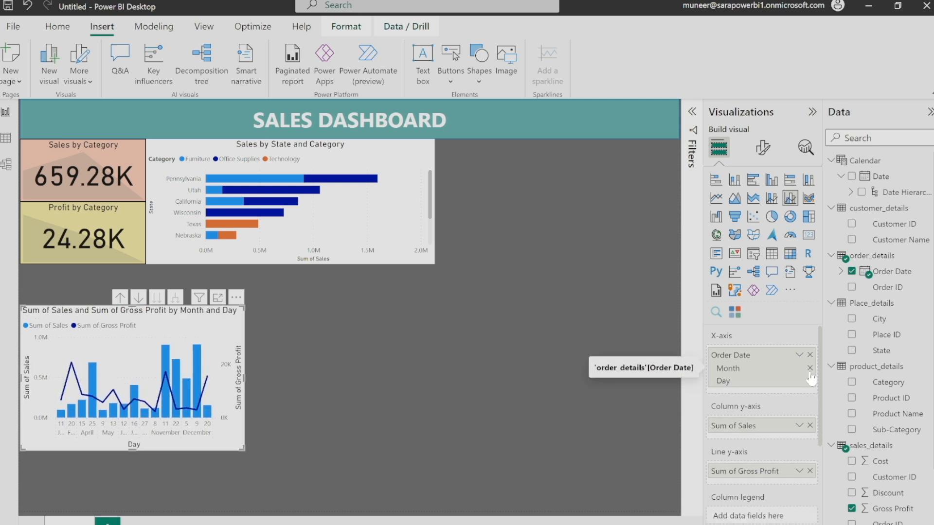
pyautogui.click(810, 381)
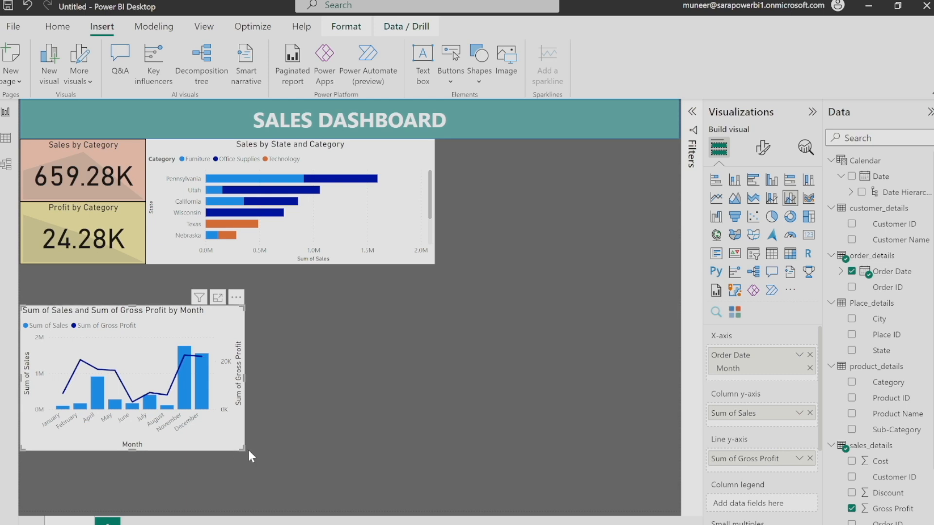
pyautogui.moveTo(242, 446); pyautogui.dragTo(292, 460)
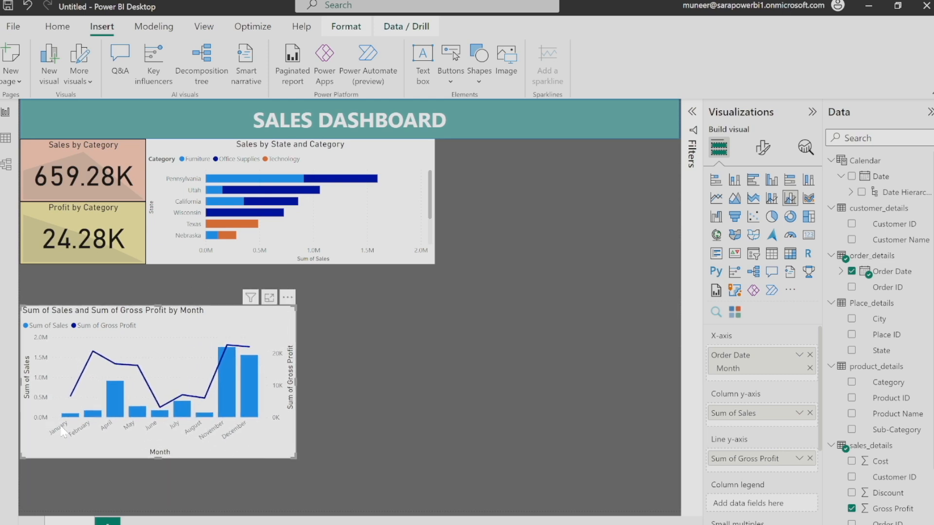
# Step: Turn on data labels for the monthly sales and gross profit combo chart
pyautogui.moveTo(70, 419)
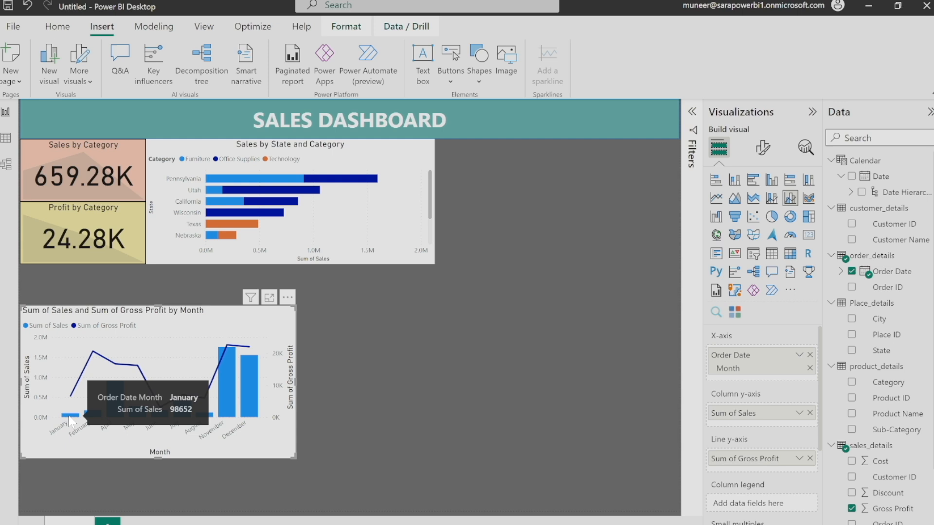
pyautogui.moveTo(116, 416)
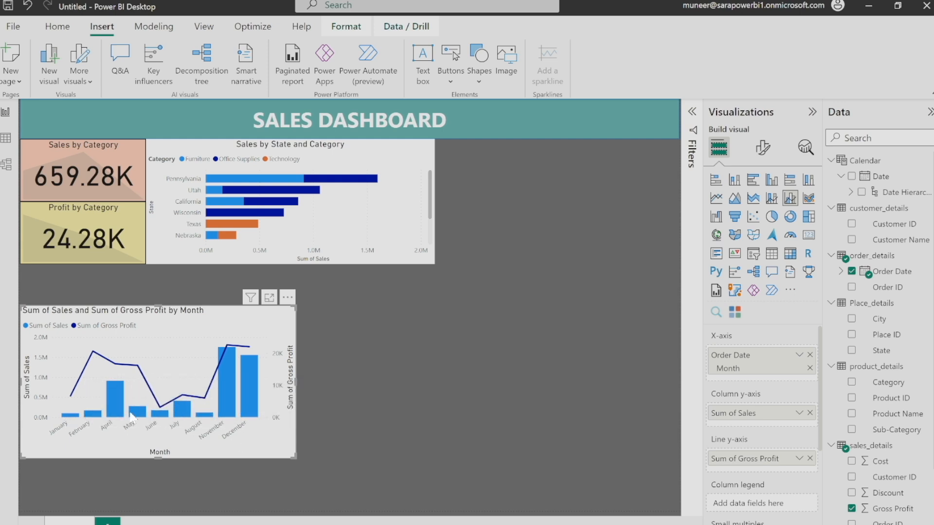
pyautogui.moveTo(71, 402)
pyautogui.click(763, 148)
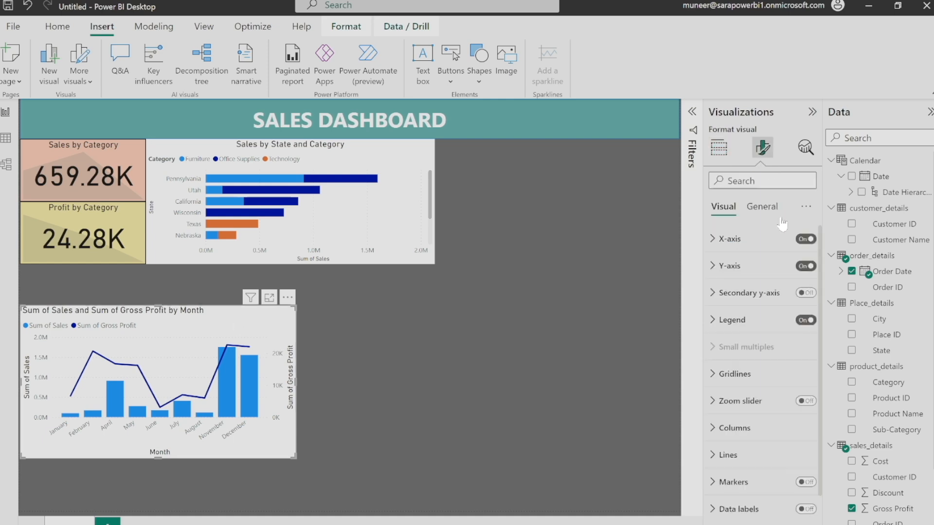
pyautogui.scroll(-1, 802, 467)
pyautogui.click(808, 468)
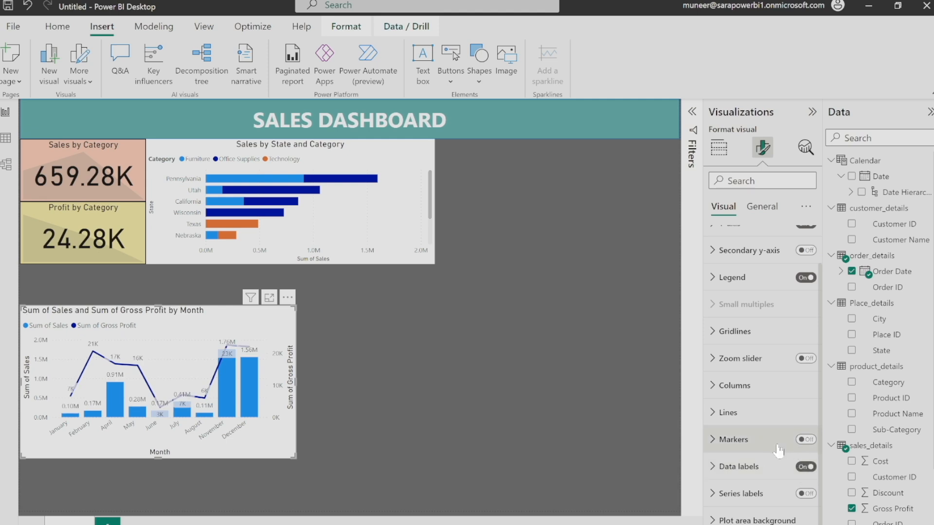
# Step: Recolor the Sum of Gross Profit line in the combo chart with a custom muted brown
pyautogui.click(749, 414)
pyautogui.scroll(-2, 759, 443)
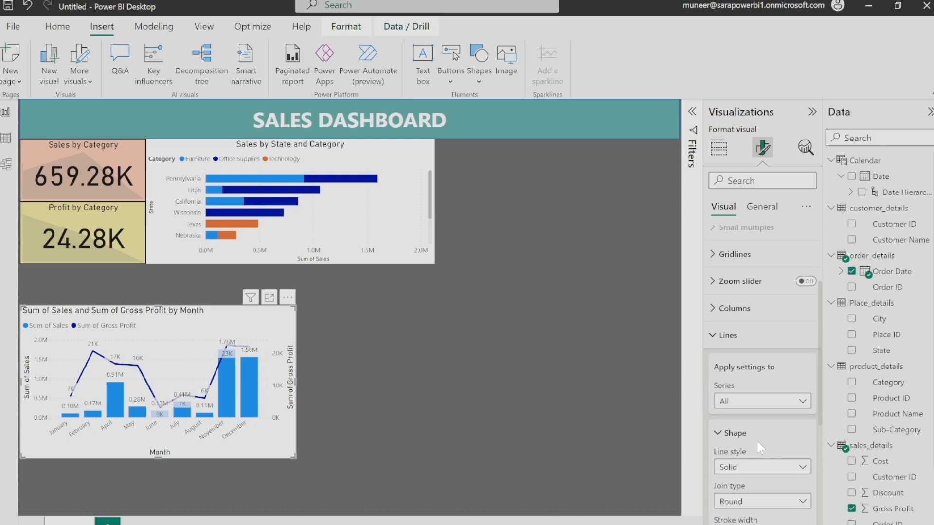
pyautogui.scroll(-2, 760, 442)
pyautogui.scroll(-2, 760, 360)
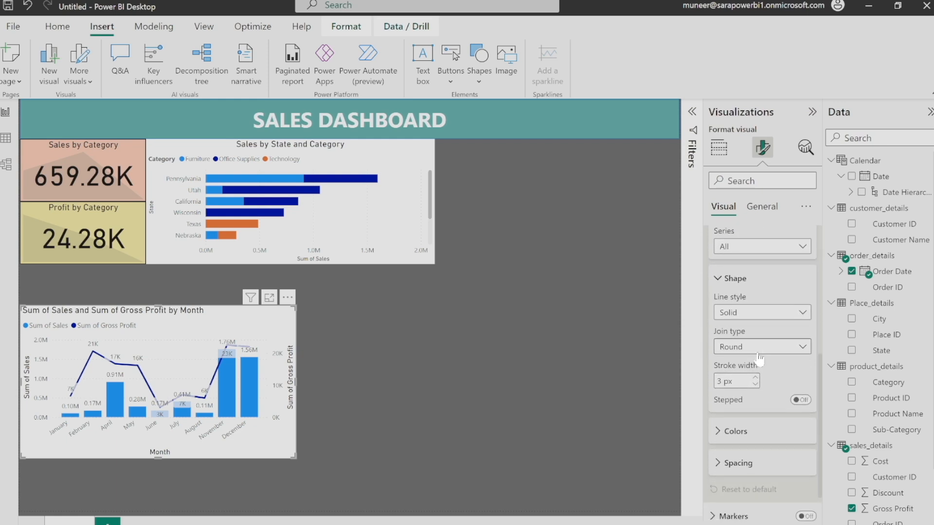
pyautogui.click(732, 431)
pyautogui.scroll(-3, 737, 379)
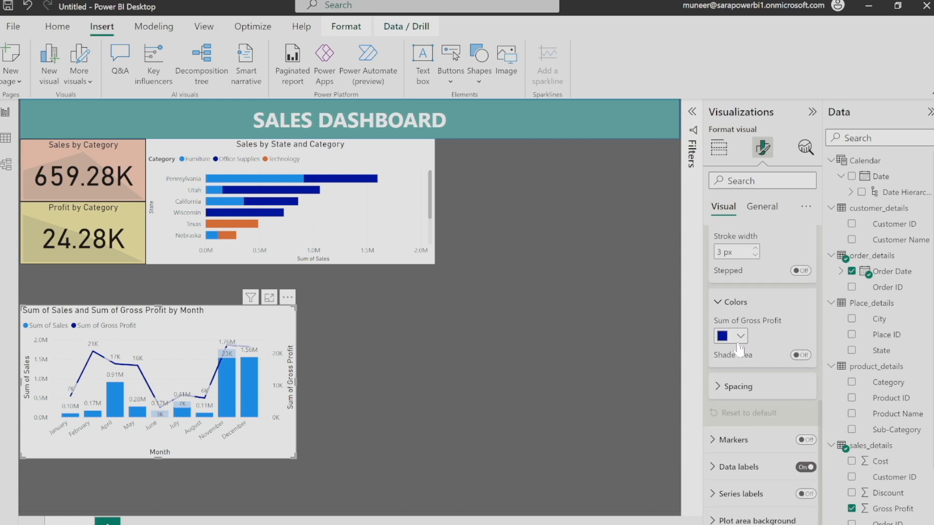
pyautogui.click(739, 337)
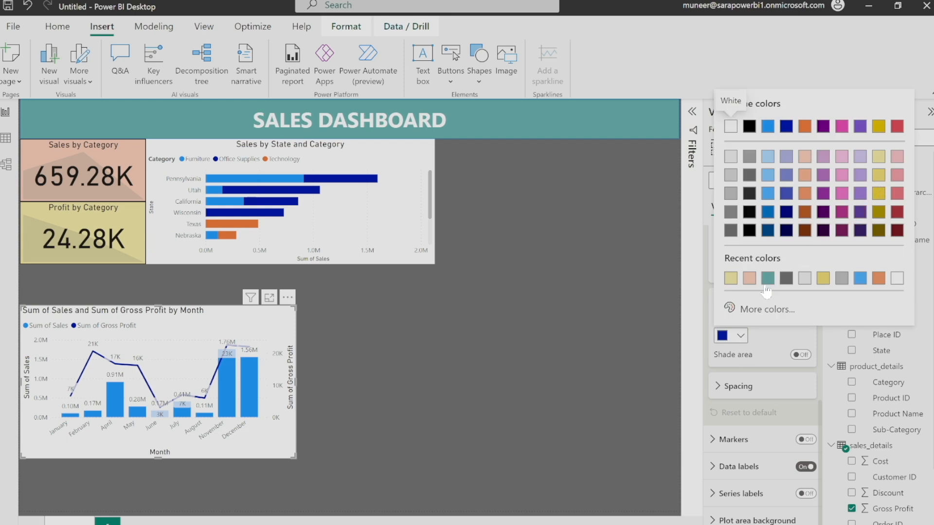
pyautogui.click(767, 309)
pyautogui.moveTo(842, 262); pyautogui.dragTo(808, 262)
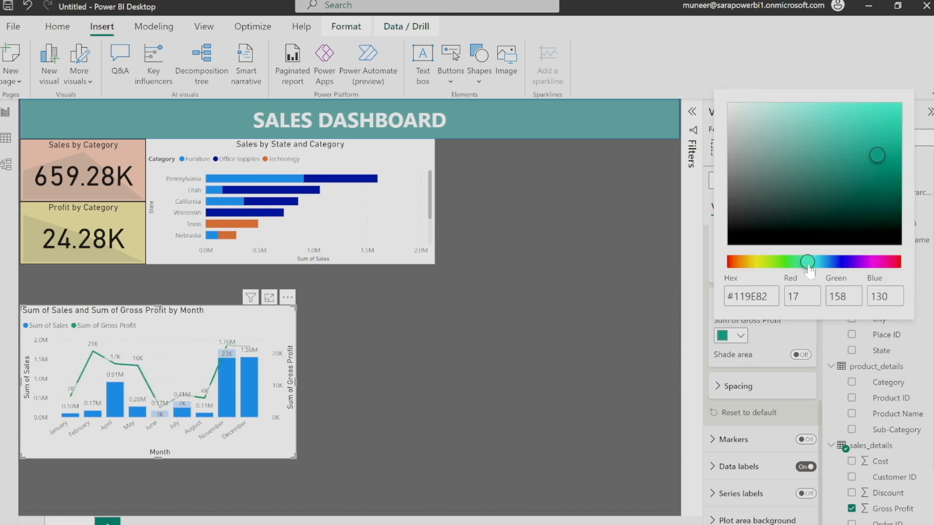
pyautogui.moveTo(880, 168); pyautogui.dragTo(887, 163)
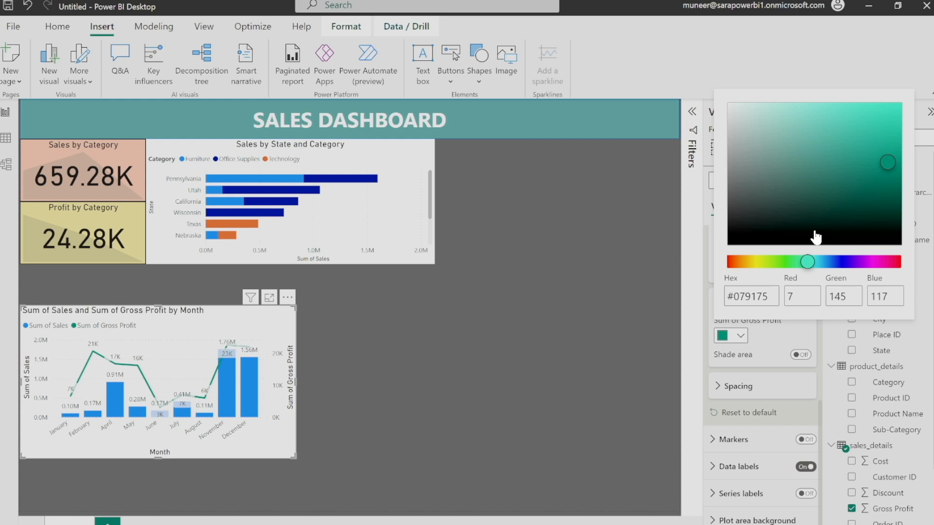
pyautogui.moveTo(808, 261); pyautogui.dragTo(794, 262)
pyautogui.moveTo(890, 166)
pyautogui.mouseDown()
pyautogui.moveTo(810, 165)
pyautogui.moveTo(807, 141)
pyautogui.mouseUp()
pyautogui.click(744, 262)
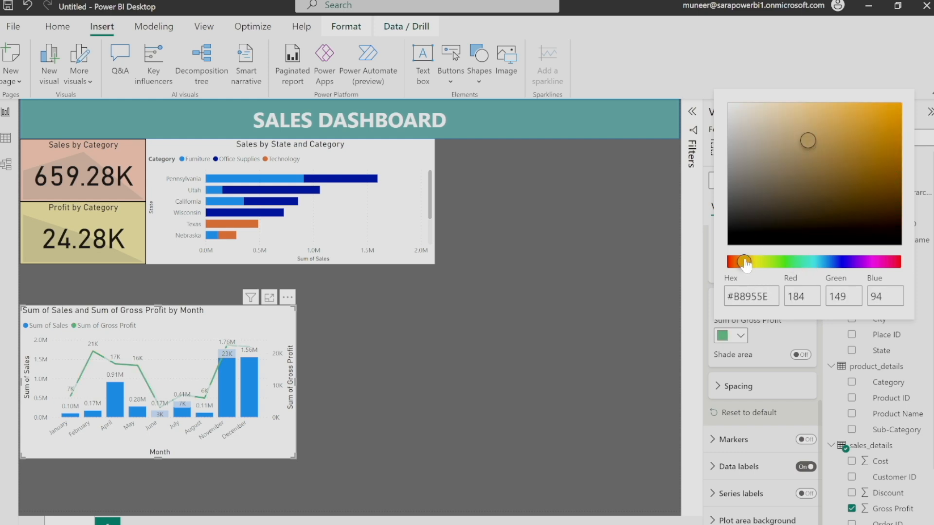
pyautogui.click(810, 153)
pyautogui.moveTo(815, 164)
pyautogui.mouseDown()
pyautogui.moveTo(842, 167)
pyautogui.moveTo(800, 167)
pyautogui.mouseUp()
pyautogui.click(551, 386)
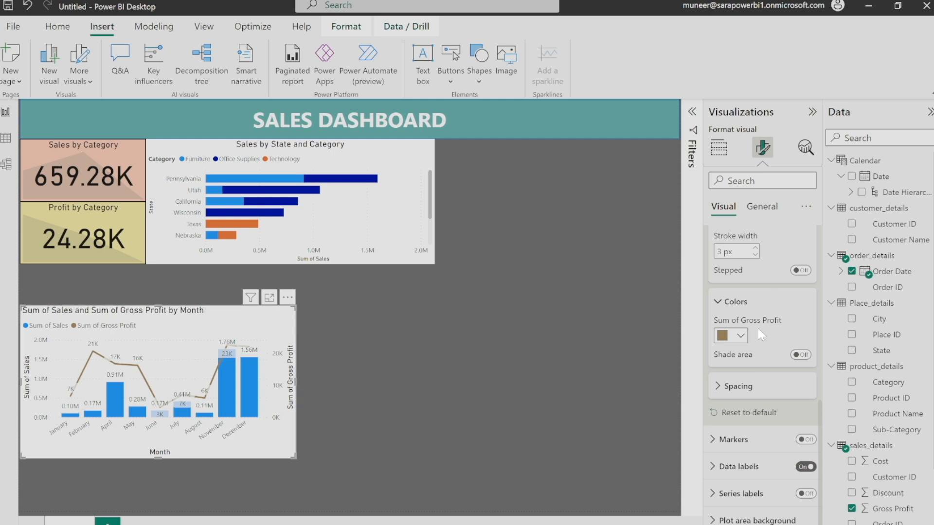
# Step: Change the combo chart's title to "Sales and Gross Profit by Month" and center it horizontally
pyautogui.scroll(5, 759, 330)
pyautogui.click(712, 284)
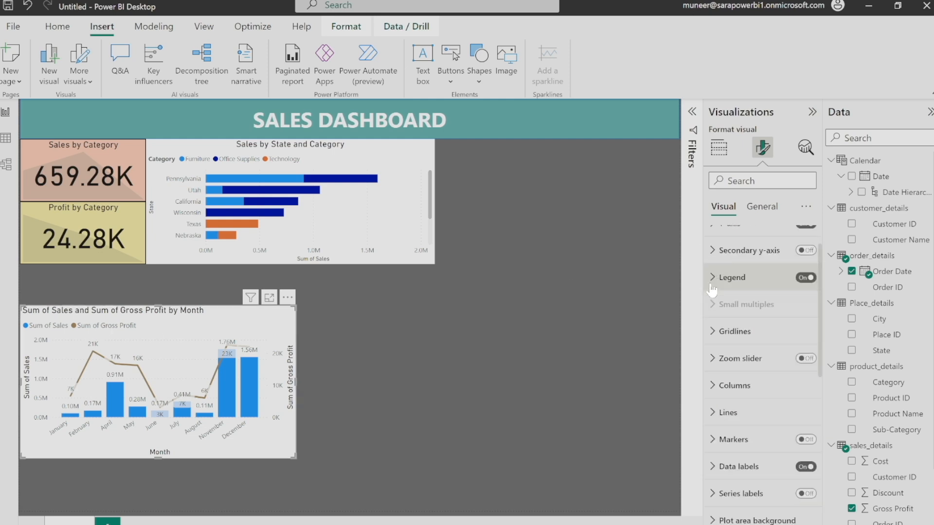
pyautogui.click(762, 207)
pyautogui.click(713, 265)
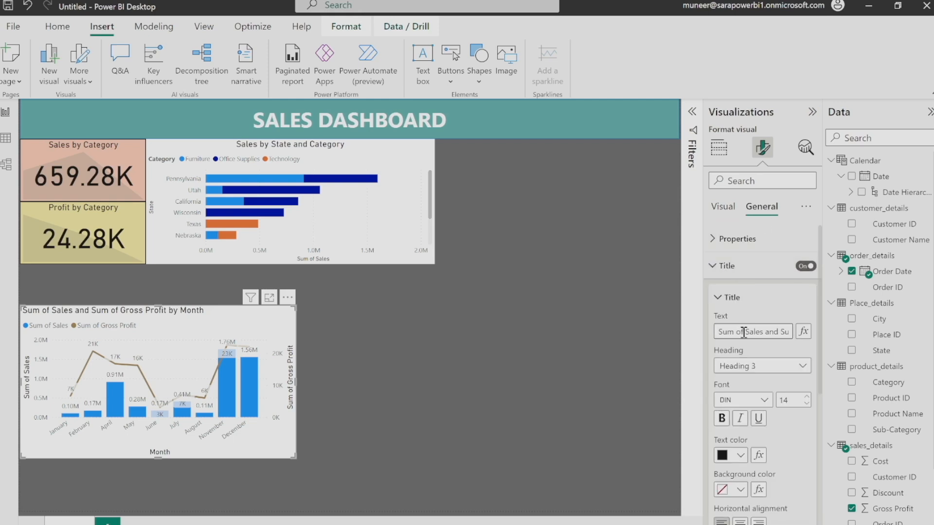
pyautogui.click(744, 331)
pyautogui.hotkey('shift', 'Home')
pyautogui.press('BackSpace')
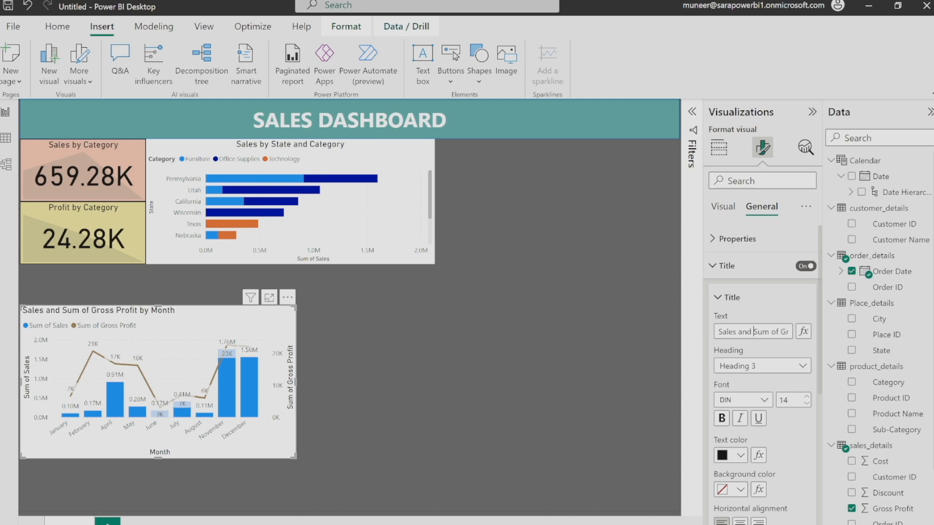
pyautogui.moveTo(753, 332); pyautogui.dragTo(778, 332)
pyautogui.press('BackSpace')
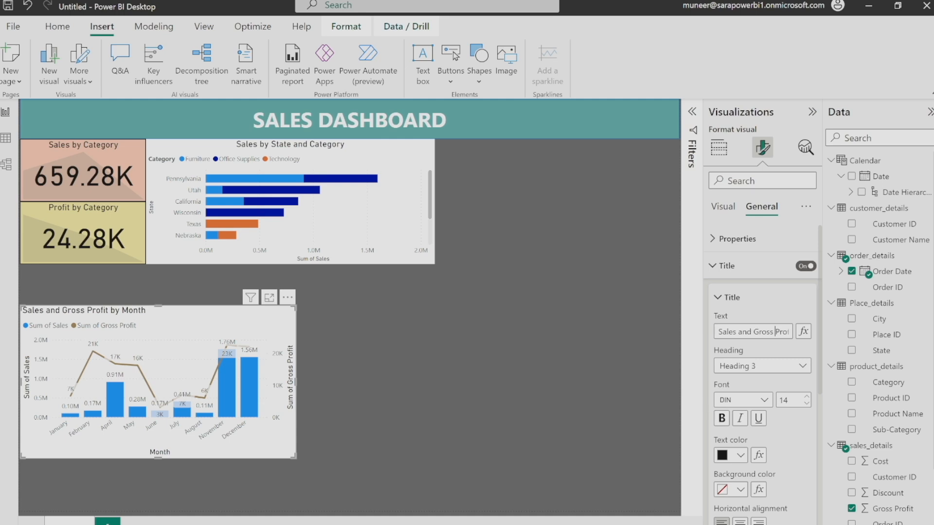
pyautogui.hotkey('ctrl', 'Right')
pyautogui.hotkey('ctrl', 'Right')
pyautogui.hotkey('ctrl', 'Right')
pyautogui.click(740, 522)
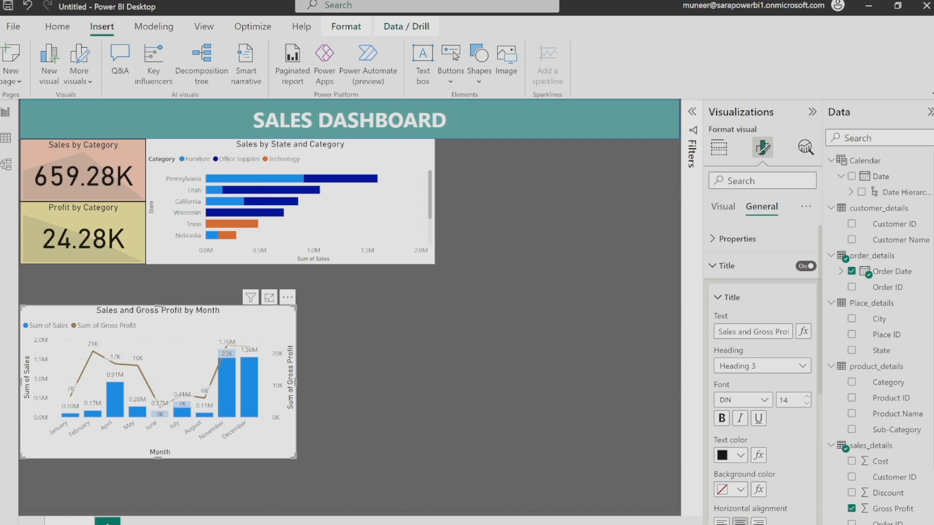
pyautogui.click(448, 402)
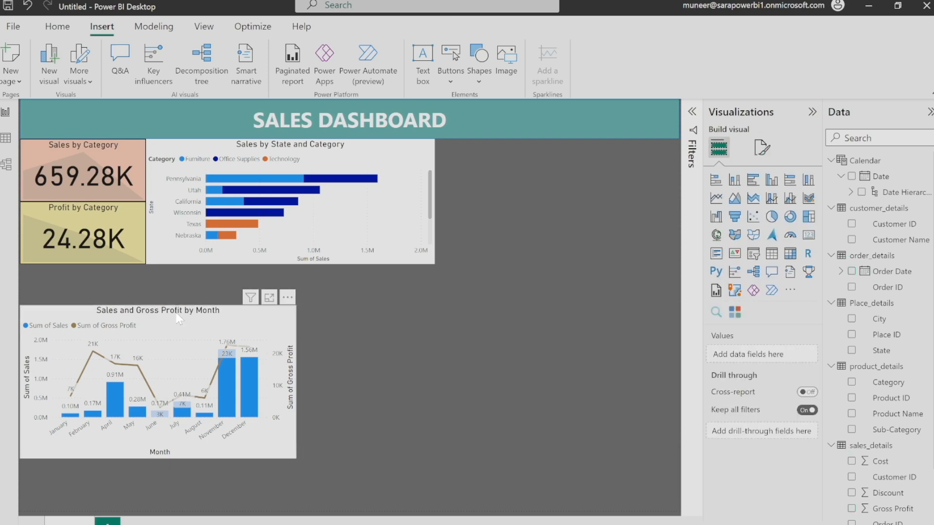
# Step: Move the combo chart beside the bar chart under the banner and shorten it to the bar chart's height
pyautogui.moveTo(172, 318); pyautogui.dragTo(173, 278)
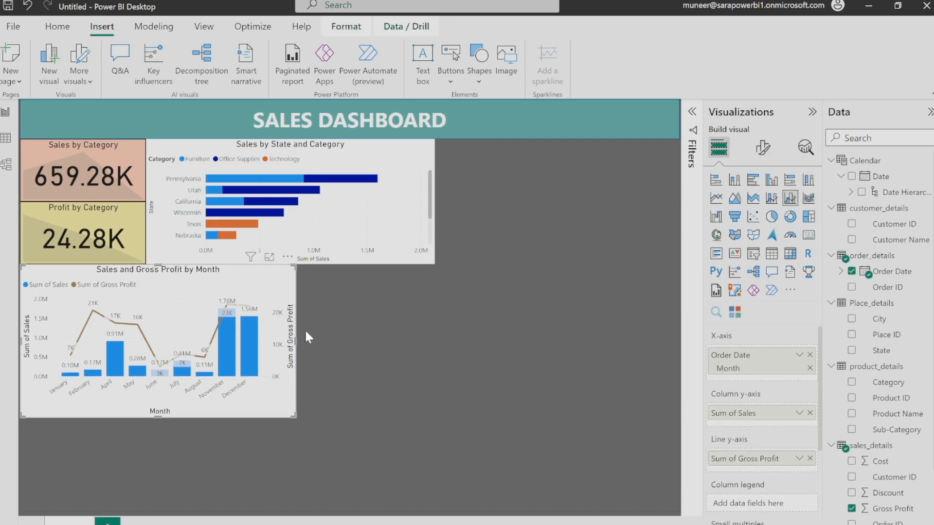
pyautogui.click(382, 346)
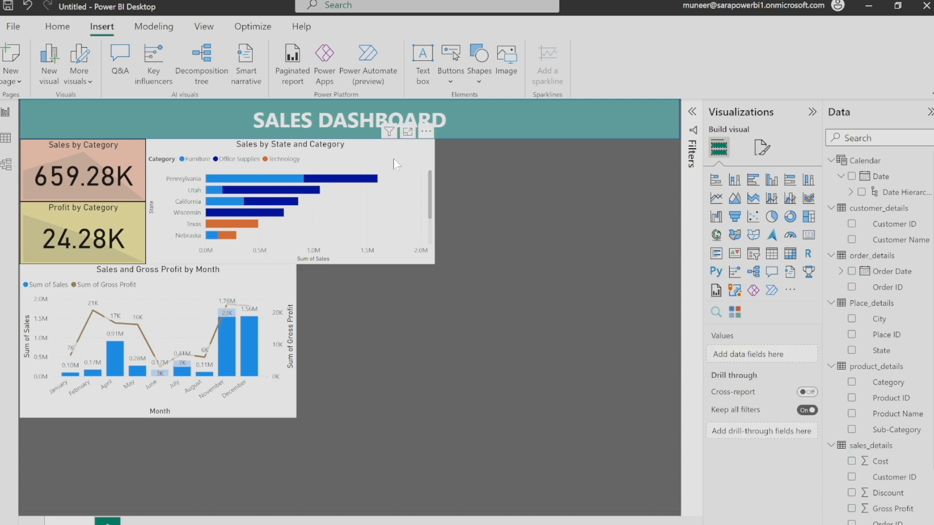
pyautogui.moveTo(242, 277); pyautogui.dragTo(625, 152)
pyautogui.moveTo(541, 291); pyautogui.dragTo(541, 264)
# Step: Narrow the bar chart and nudge it right so it fits between the KPI cards and the combo chart with thin gaps
pyautogui.click(393, 221)
pyautogui.moveTo(434, 202); pyautogui.dragTo(408, 210)
pyautogui.click(399, 332)
pyautogui.click(407, 210)
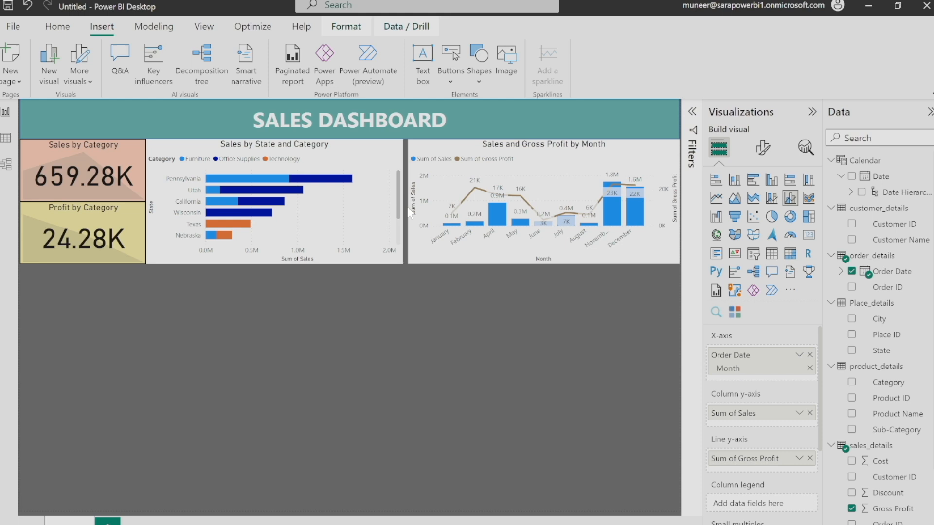
pyautogui.click(360, 161)
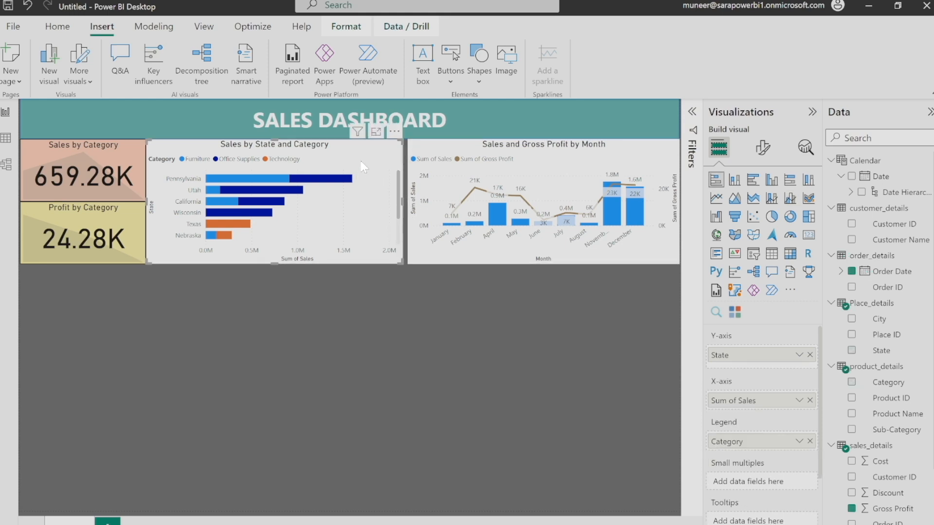
pyautogui.press('Right')
pyautogui.click(404, 363)
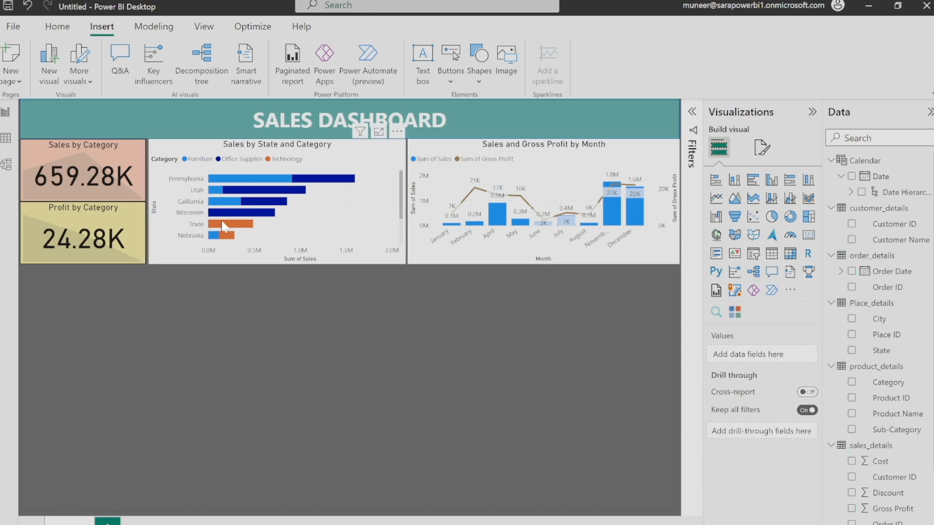
# Step: Test cross-filtering the dashboard with Pennsylvania's Furniture bar, clear the filter, and deselect the bar chart
pyautogui.click(250, 179)
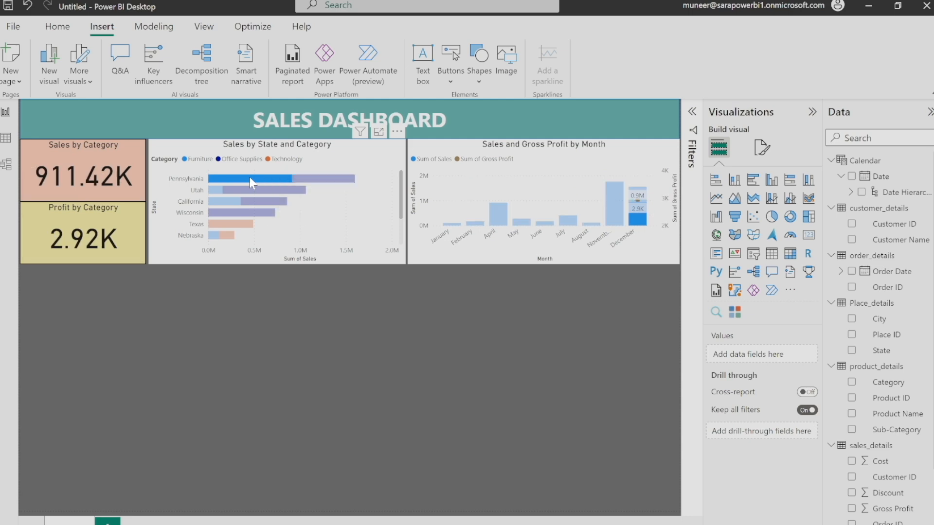
pyautogui.click(250, 177)
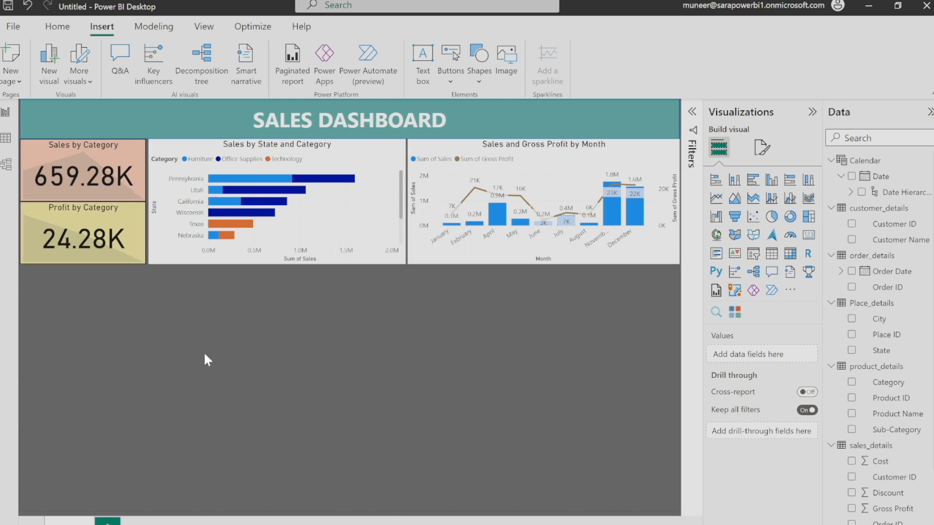
pyautogui.click(341, 238)
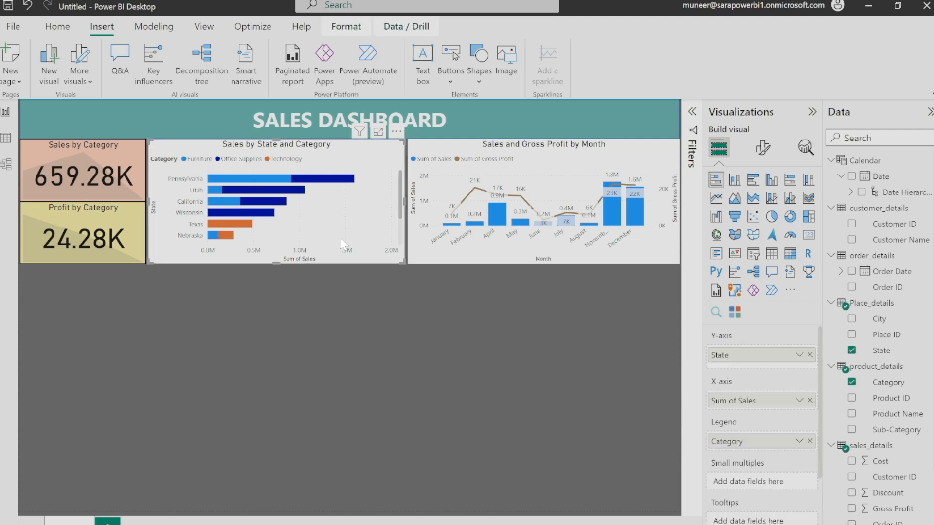
pyautogui.click(442, 336)
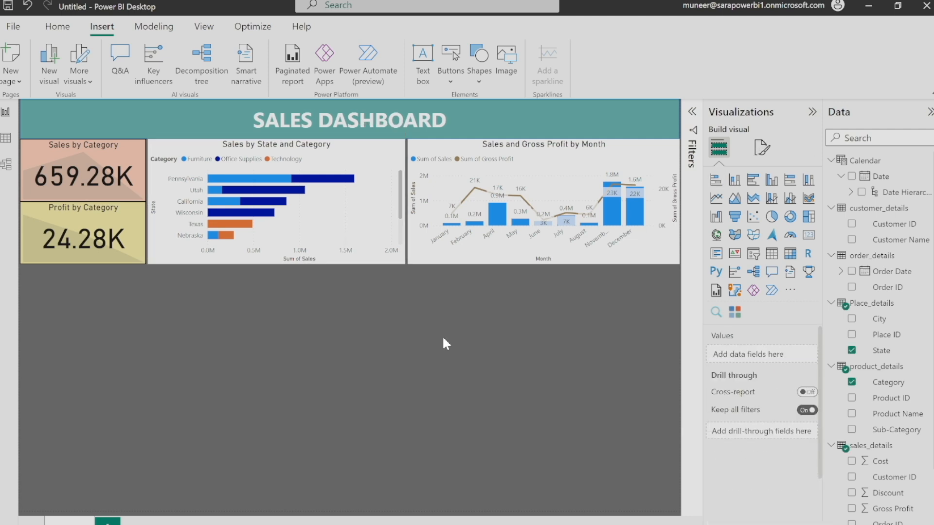
# Step: Insert an area chart of Sales by Order Date below the KPI cards and enlarge it in width and height
pyautogui.click(735, 200)
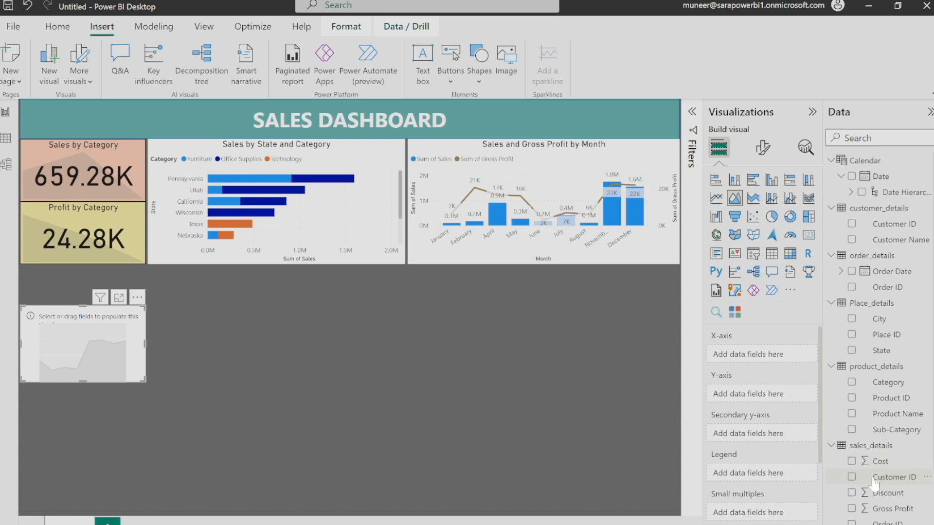
pyautogui.scroll(-3, 874, 484)
pyautogui.click(851, 510)
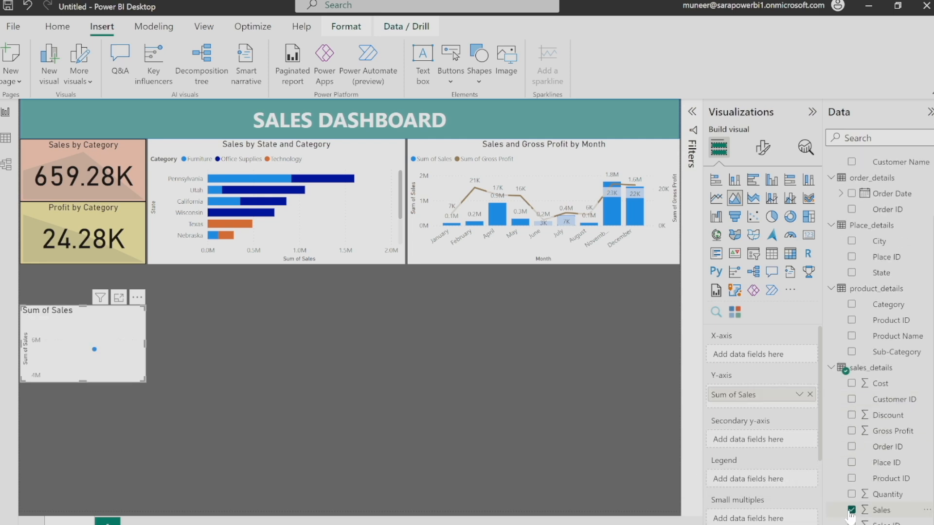
pyautogui.click(852, 194)
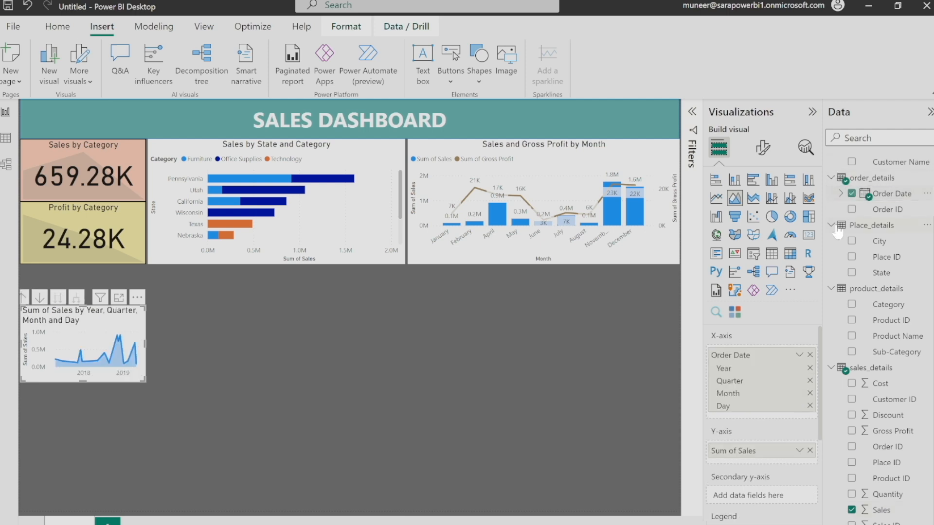
pyautogui.moveTo(145, 344); pyautogui.dragTo(236, 350)
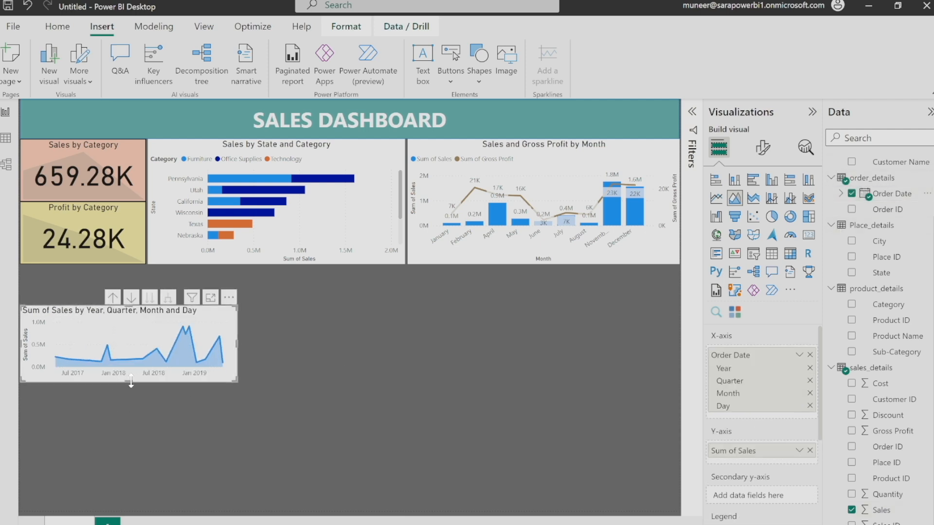
pyautogui.moveTo(129, 383); pyautogui.dragTo(131, 414)
pyautogui.moveTo(145, 321); pyautogui.dragTo(146, 322)
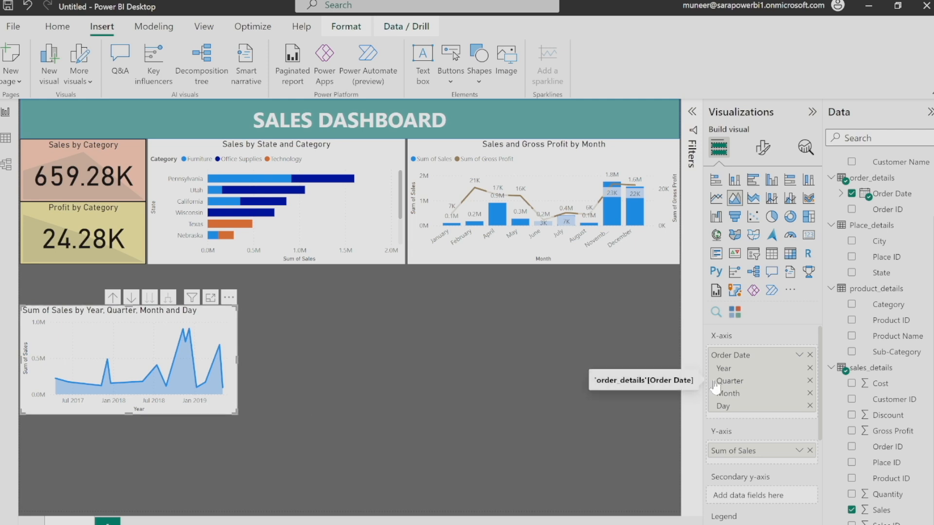
# Step: Remove Year, Quarter and Day from the area chart's Order Date hierarchy, keeping only Month
pyautogui.click(810, 406)
pyautogui.click(810, 381)
pyautogui.click(810, 369)
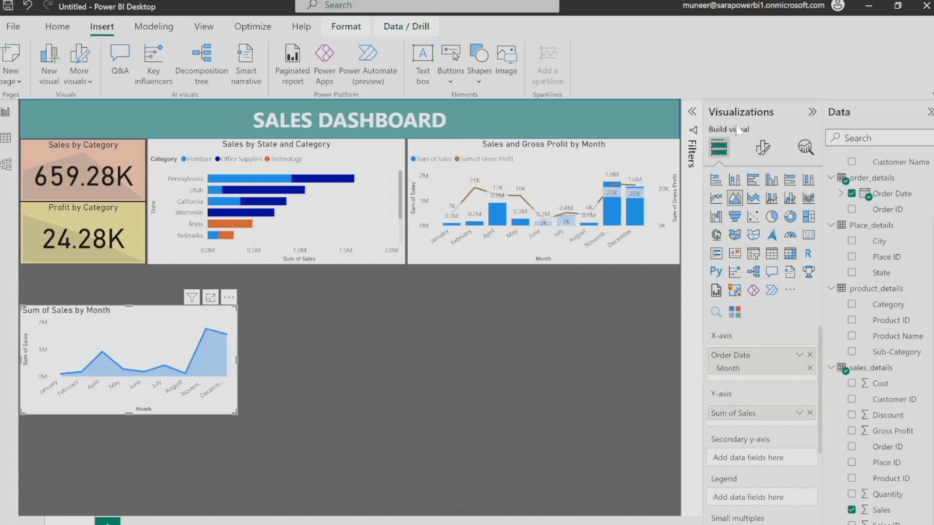
# Step: Change the area chart's title to "Sales by Month" and center it horizontally
pyautogui.click(762, 148)
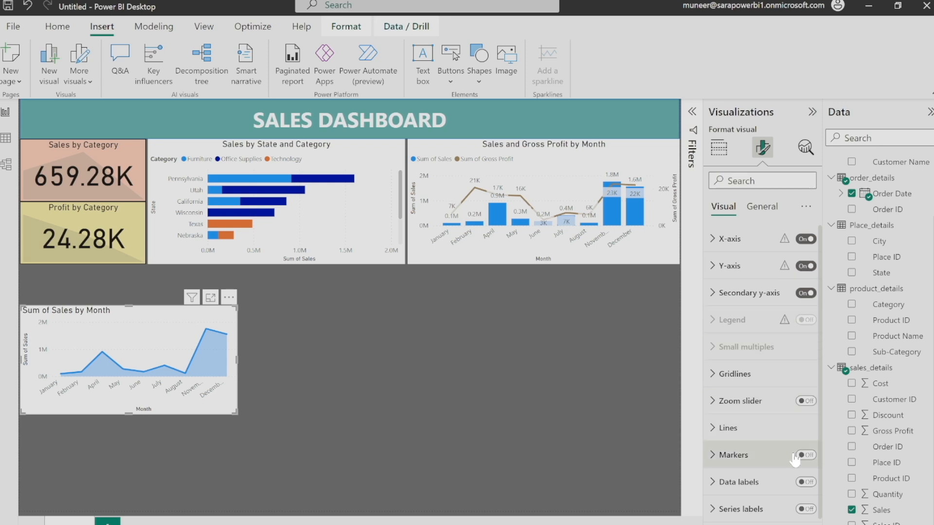
pyautogui.click(762, 206)
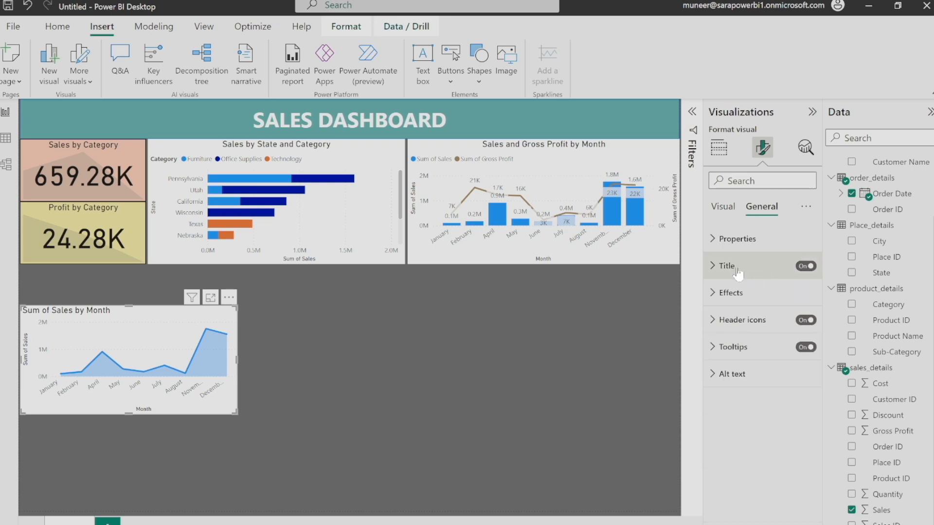
pyautogui.click(736, 268)
pyautogui.moveTo(749, 333); pyautogui.dragTo(682, 338)
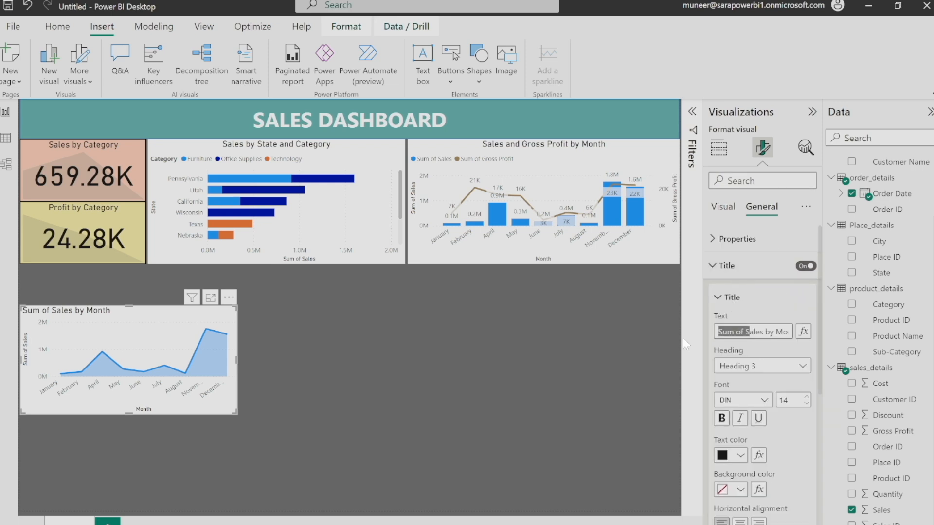
pyautogui.write('S')
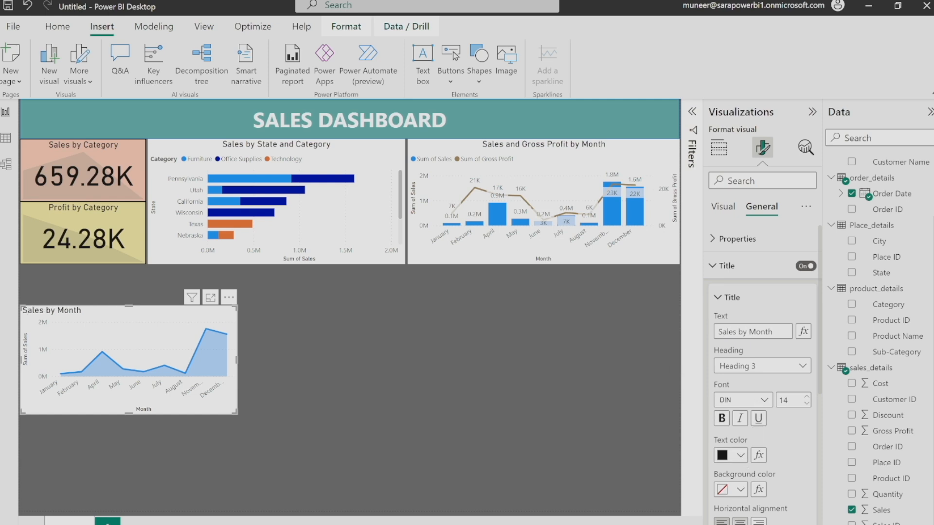
pyautogui.click(507, 430)
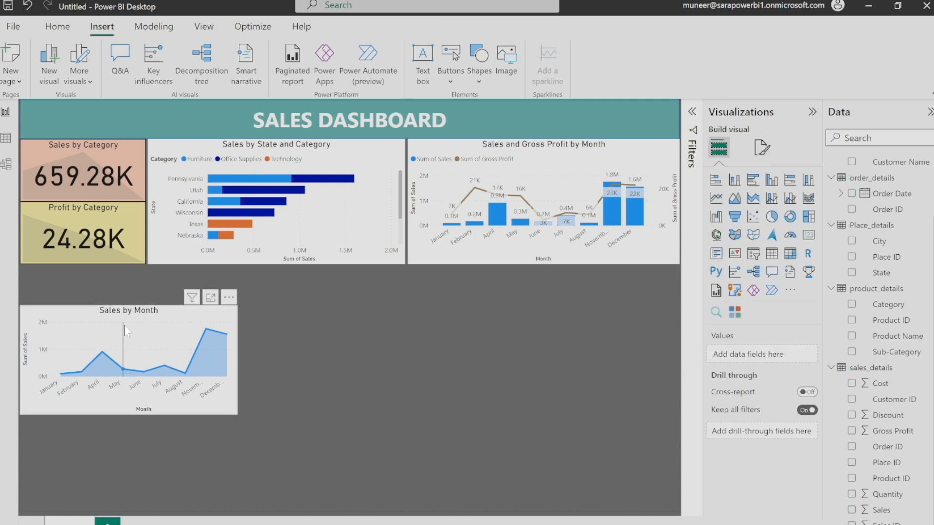
# Step: Move the Sales by Month area chart up to just below the Profit by Category card
pyautogui.moveTo(124, 325); pyautogui.dragTo(106, 287)
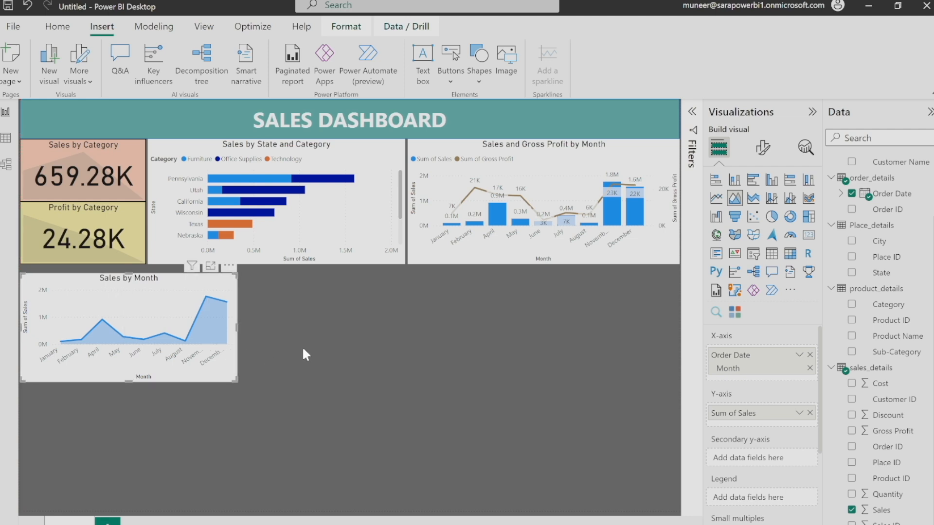
# Step: Increase the height of the Sales by Month area chart by extending its lower edge
pyautogui.click(290, 407)
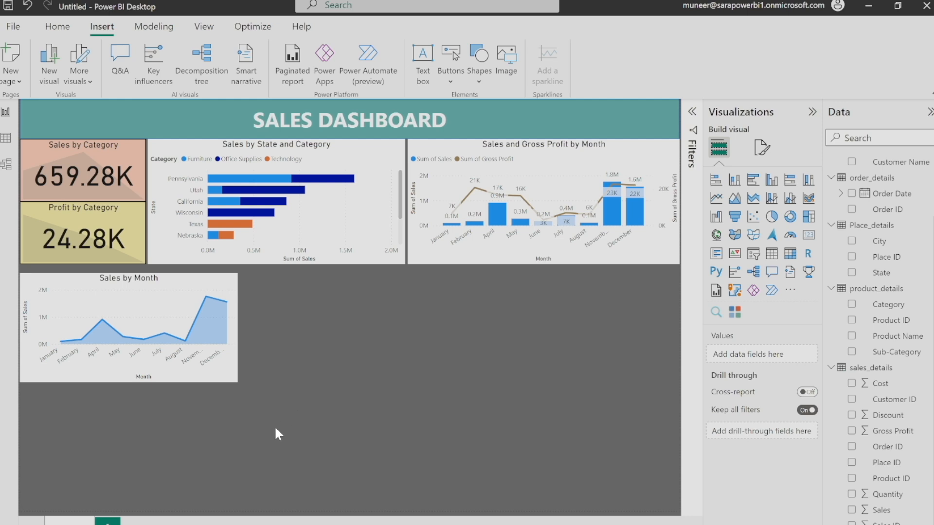
pyautogui.moveTo(122, 383); pyautogui.dragTo(164, 416)
pyautogui.click(359, 351)
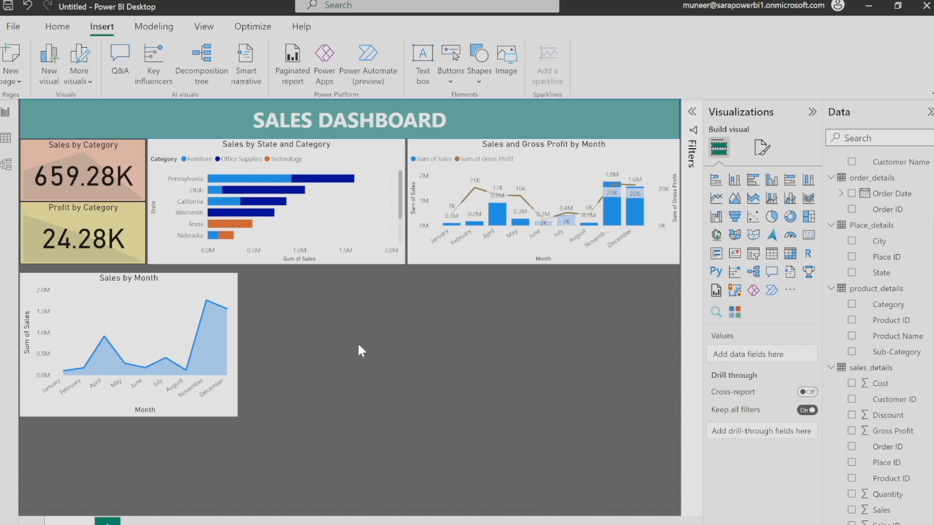
# Step: Insert a multi-row card beside the Sales by Month area chart and stretch it to the chart's height
pyautogui.click(716, 257)
pyautogui.moveTo(171, 440); pyautogui.dragTo(398, 302)
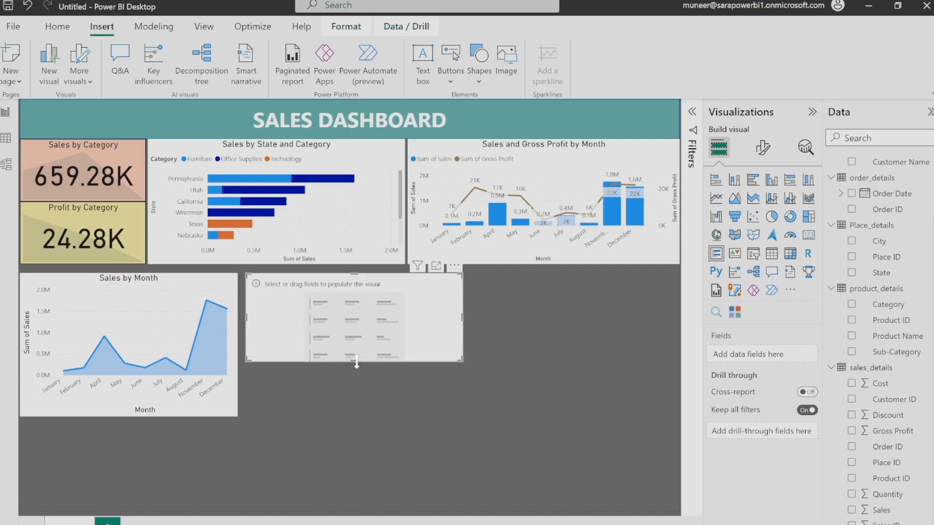
pyautogui.moveTo(352, 363); pyautogui.dragTo(354, 424)
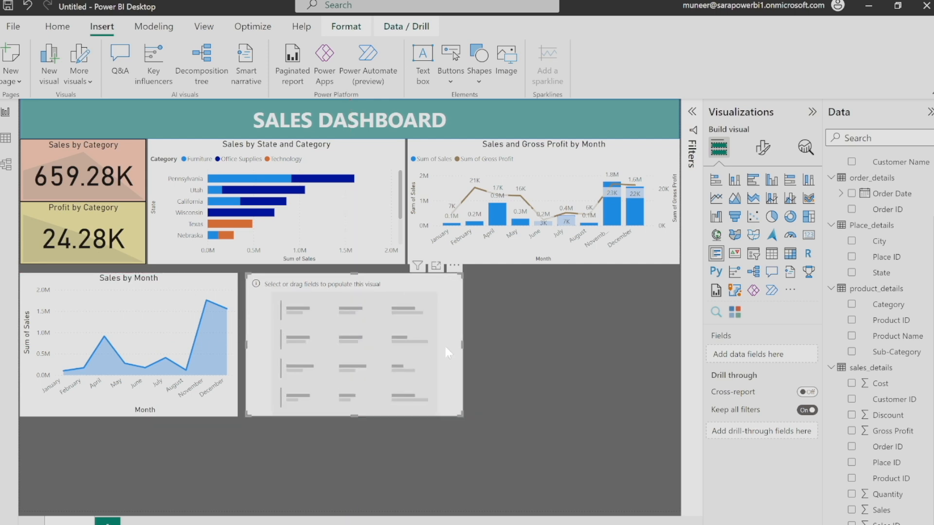
# Step: Add Category, Sales, Quantity and Gross Profit to the multi-row card and widen it to fit three values per row
pyautogui.click(852, 305)
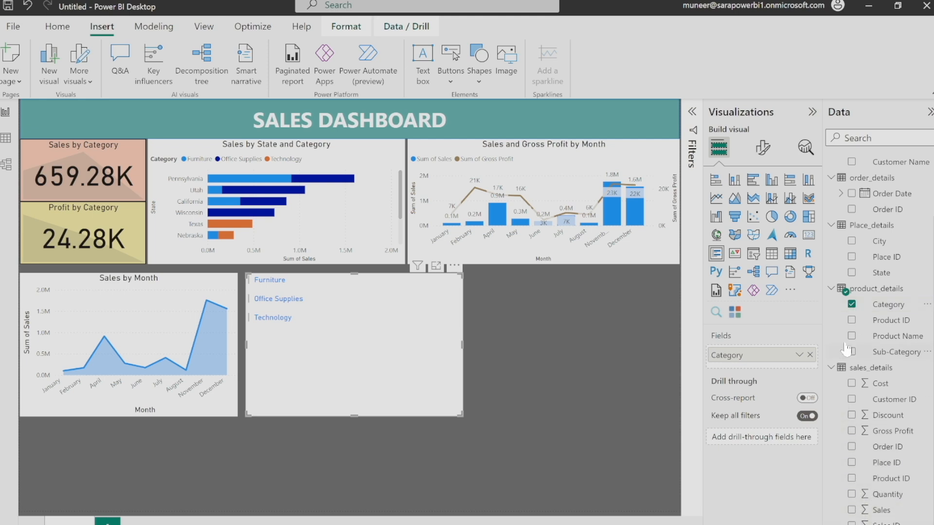
pyautogui.click(852, 510)
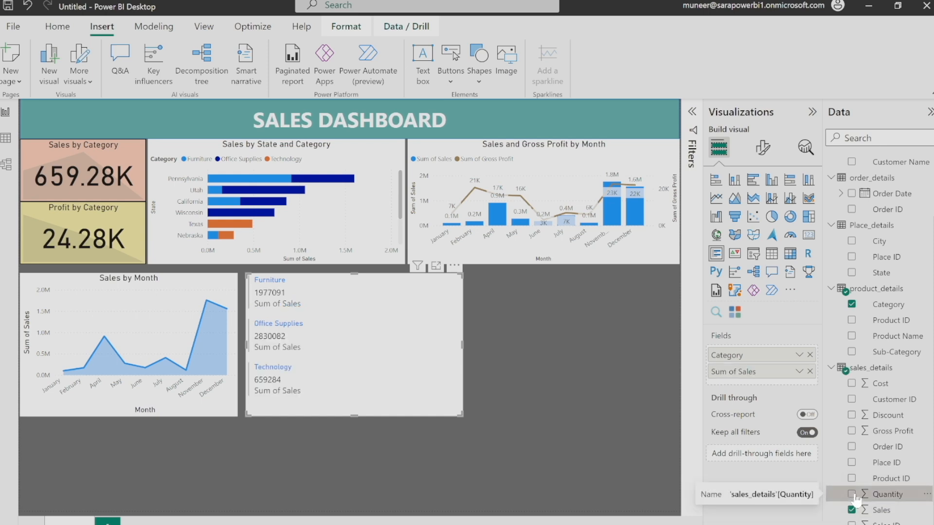
pyautogui.click(851, 495)
pyautogui.click(852, 431)
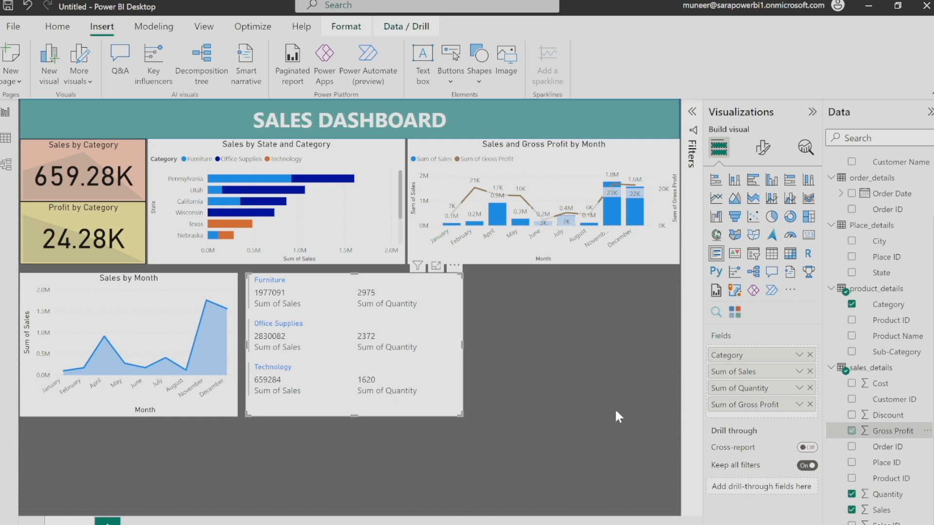
pyautogui.moveTo(362, 388); pyautogui.dragTo(417, 293)
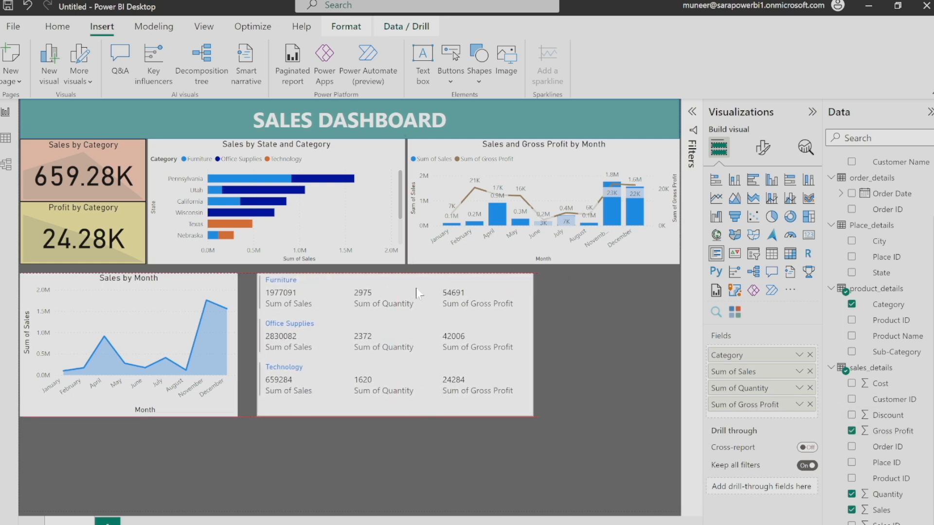
pyautogui.click(417, 293)
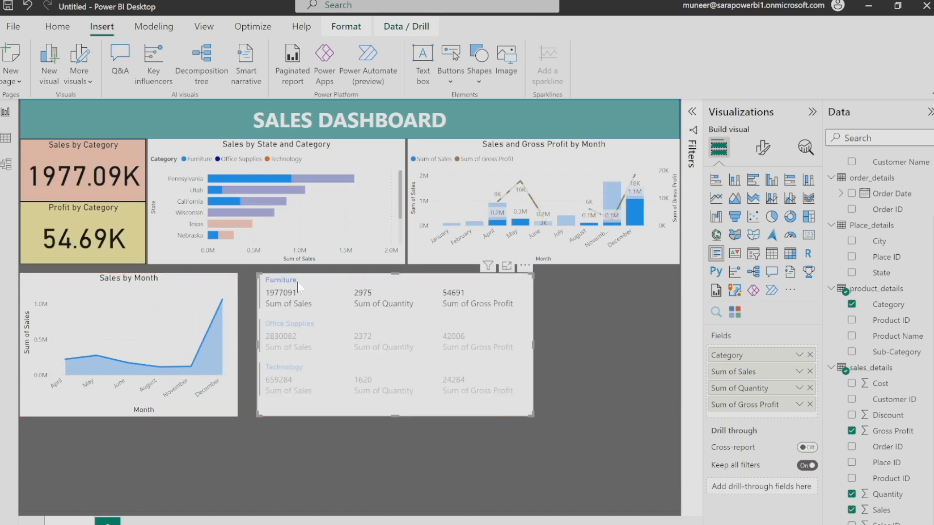
pyautogui.click(281, 285)
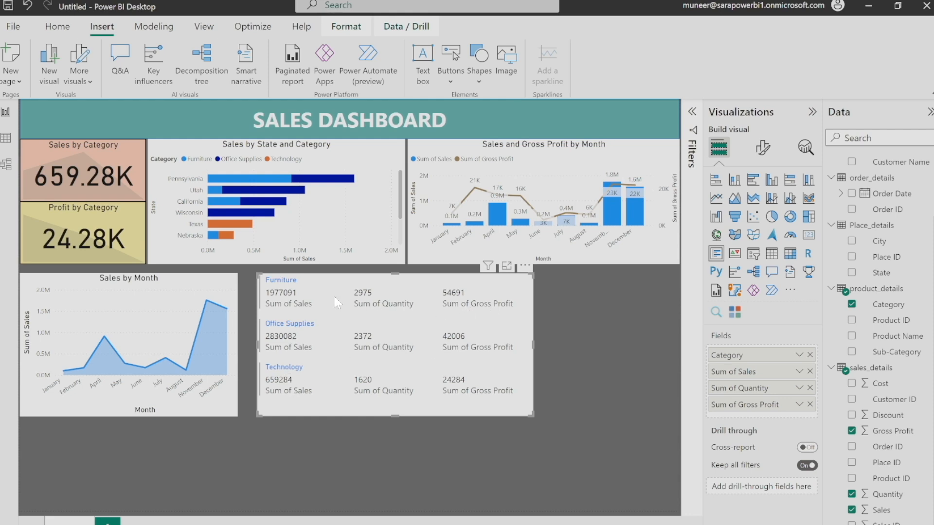
# Step: Rename the card's Sum of Sales field as "Units Sold" for this visual
pyautogui.click(799, 372)
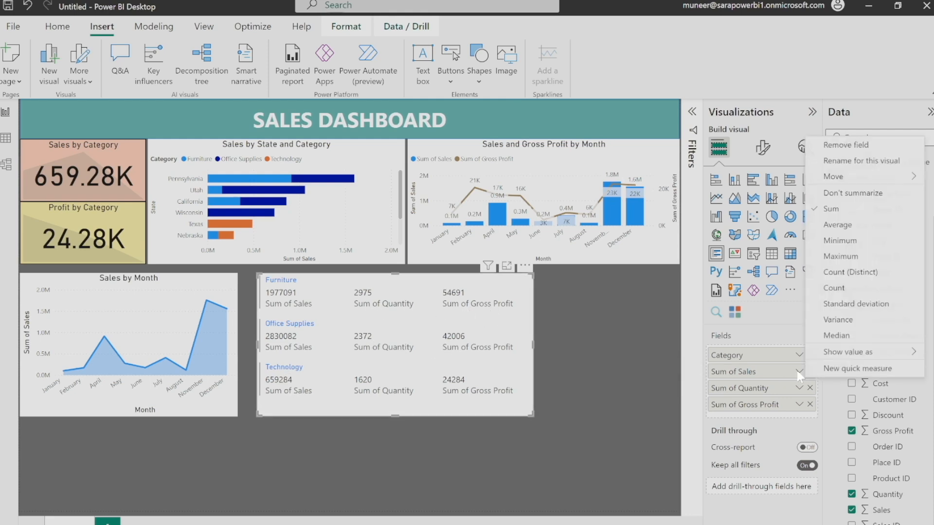
pyautogui.click(856, 160)
pyautogui.write('Units Sold')
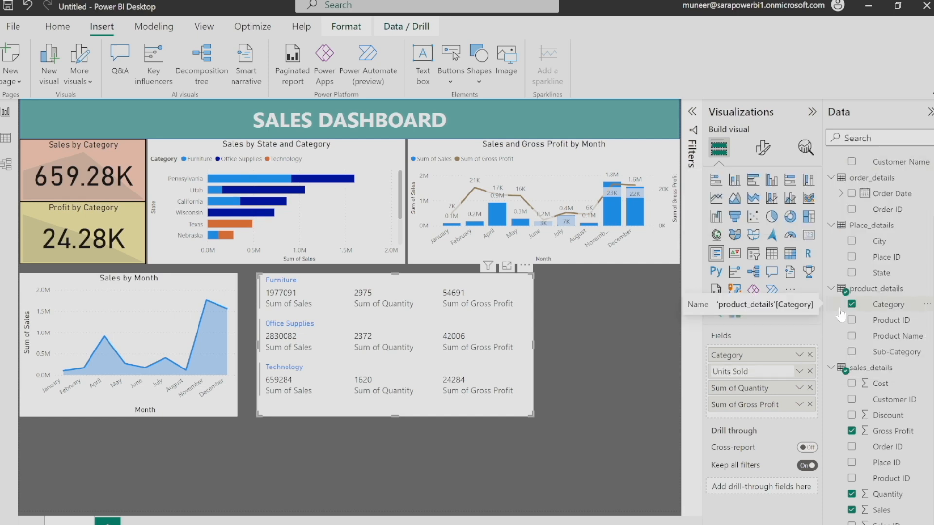
pyautogui.press('Return')
# Step: Try to rename the card's Sum of Quantity field as "Quantity" for this visual
pyautogui.click(799, 387)
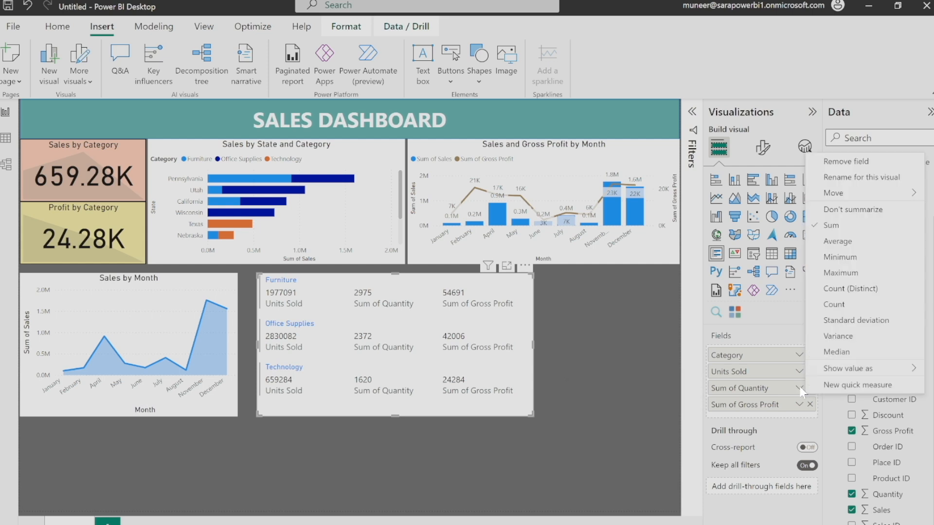
pyautogui.click(833, 177)
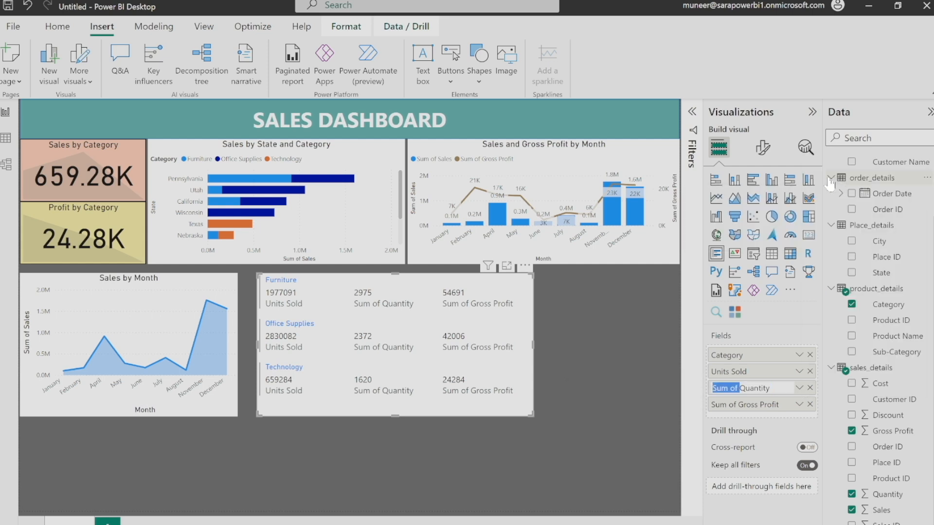
pyautogui.press('BackSpace')
pyautogui.press('Return')
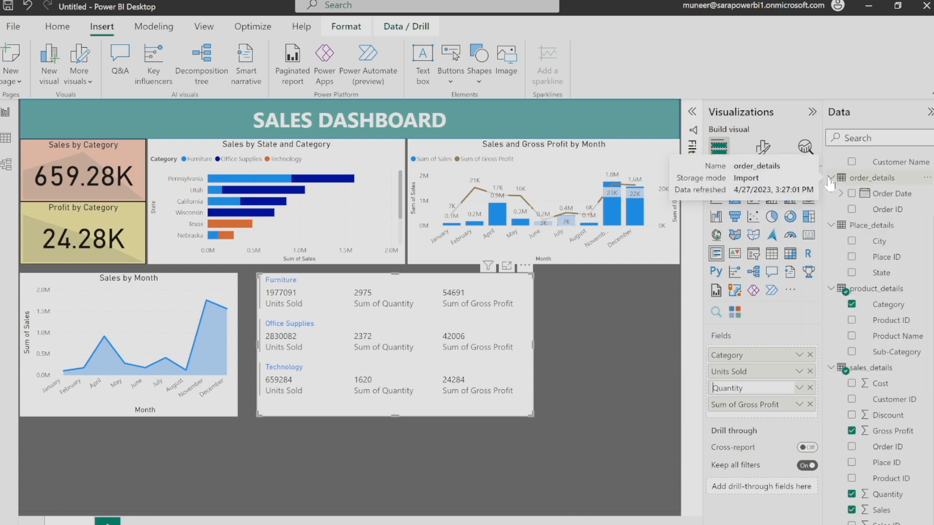
pyautogui.click(574, 445)
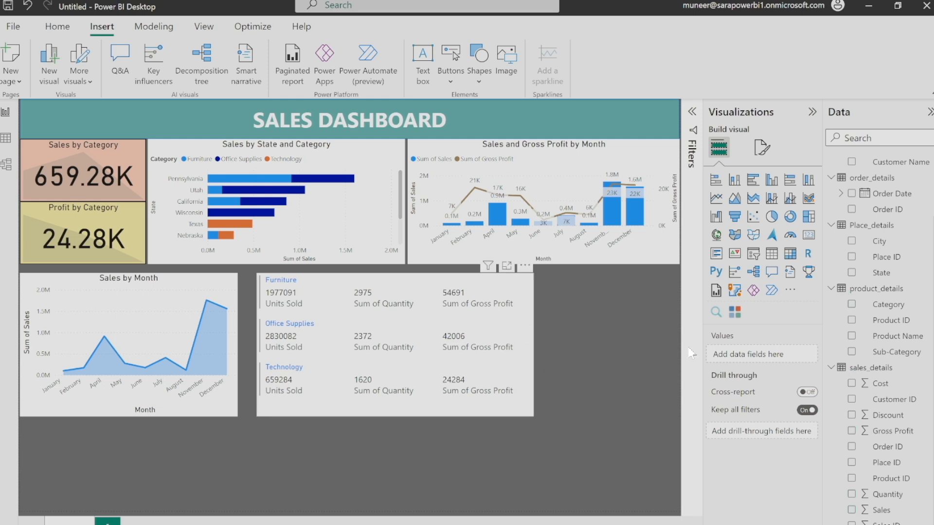
# Step: Try to shorten the card's Sum of Gross Profit field name for this visual
pyautogui.click(289, 336)
pyautogui.click(799, 388)
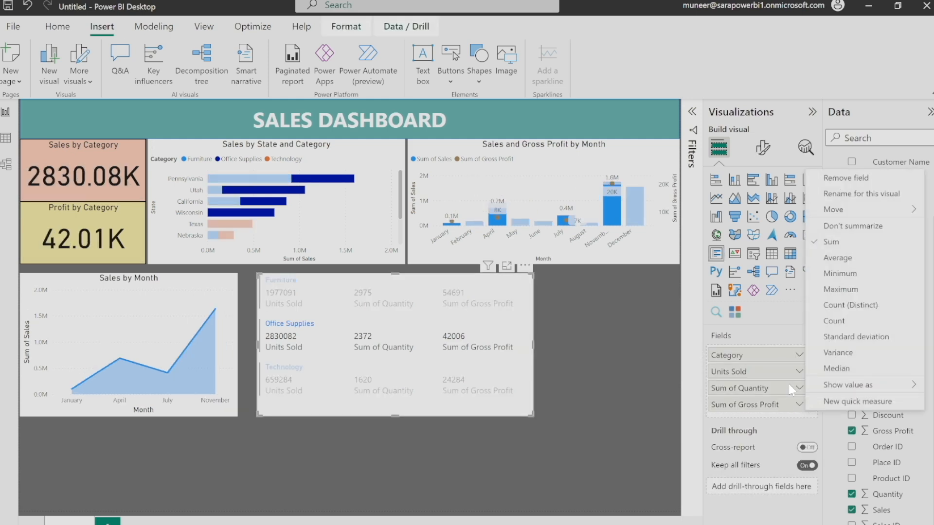
pyautogui.click(841, 195)
pyautogui.press('End')
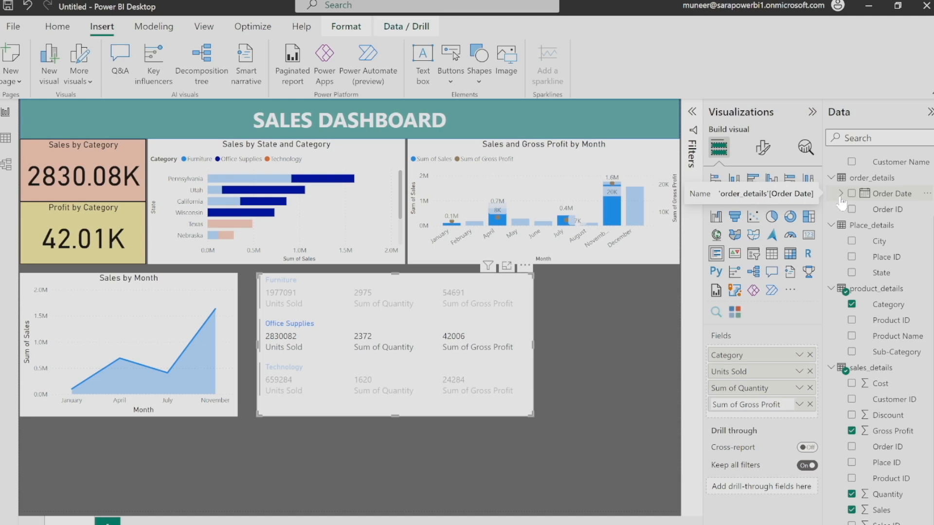
pyautogui.press('BackSpace')
pyautogui.press('BackSpace')
pyautogui.press('BackSpace')
pyautogui.press('BackSpace')
pyautogui.press('BackSpace')
pyautogui.press('BackSpace')
pyautogui.press('BackSpace')
pyautogui.click(511, 477)
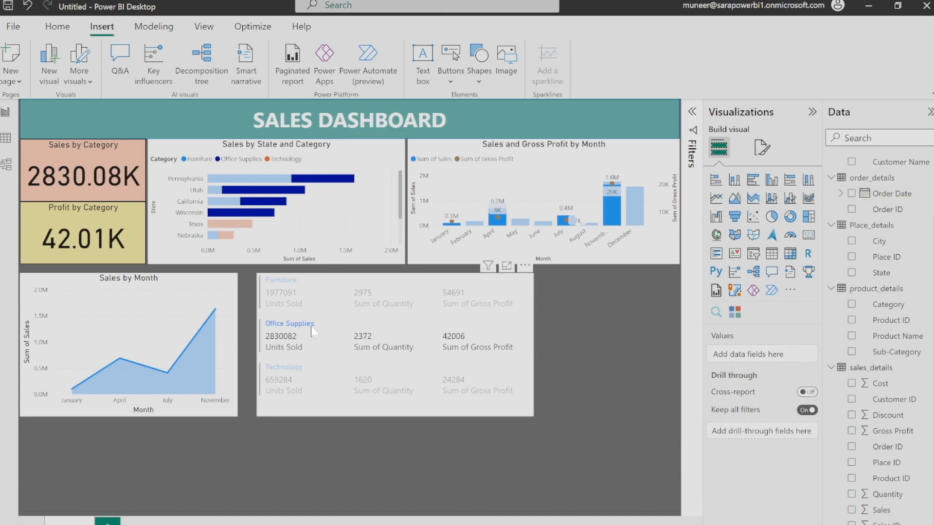
# Step: Rename the multi-row card's Sum of Quantity field as "Quantity" for this visual
pyautogui.click(287, 298)
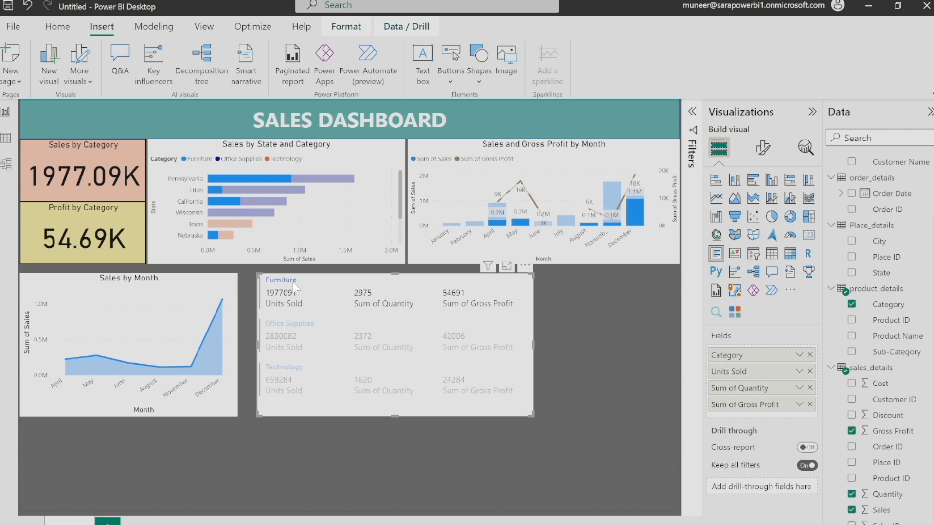
pyautogui.click(293, 282)
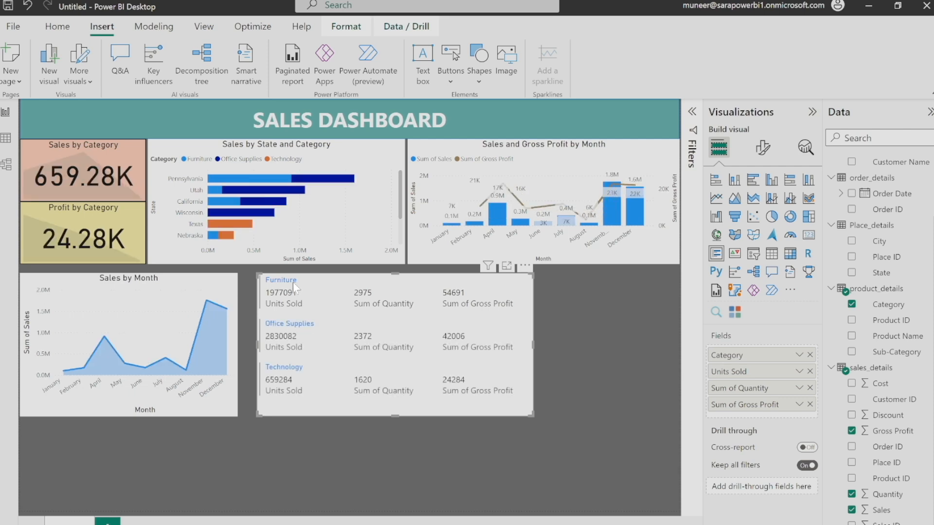
pyautogui.click(800, 387)
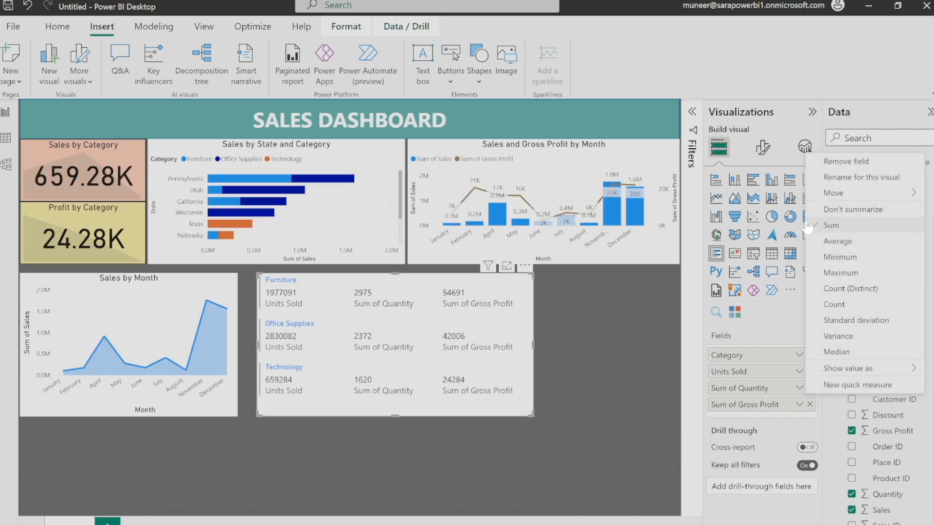
pyautogui.click(847, 177)
pyautogui.press('Home')
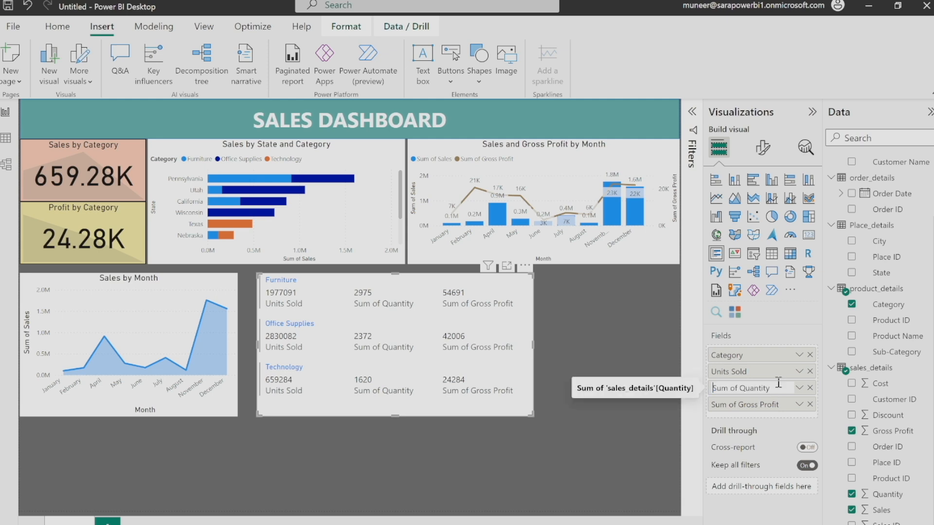
pyautogui.hotkey('ctrl', 'shift', 'Right')
pyautogui.hotkey('ctrl', 'shift', 'Right')
pyautogui.press('BackSpace')
pyautogui.press('Return')
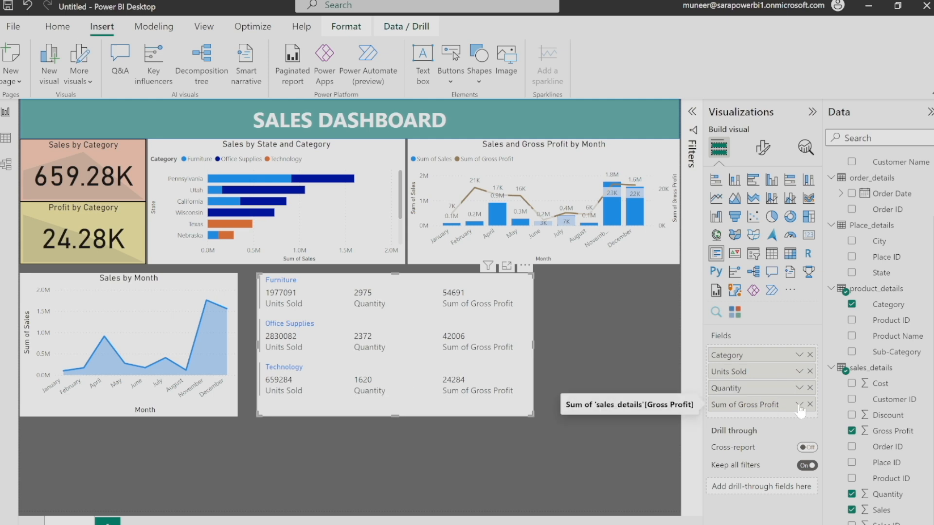
# Step: Try to remove "Sum of" from the card's Sum of Gross Profit field name
pyautogui.doubleClick(740, 405)
pyautogui.press('Home')
pyautogui.hotkey('ctrl', 'shift', 'Right')
pyautogui.hotkey('ctrl', 'shift', 'Right')
pyautogui.press('BackSpace')
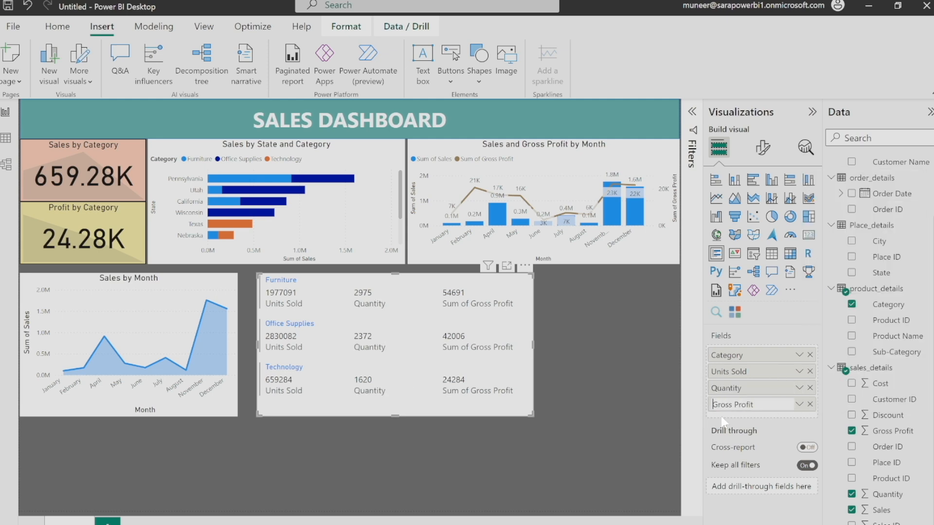
pyautogui.click(656, 428)
# Step: Rename the multi-row card's Sum of Gross Profit field as "Gross Profit" for this visual
pyautogui.moveTo(506, 363); pyautogui.dragTo(519, 362)
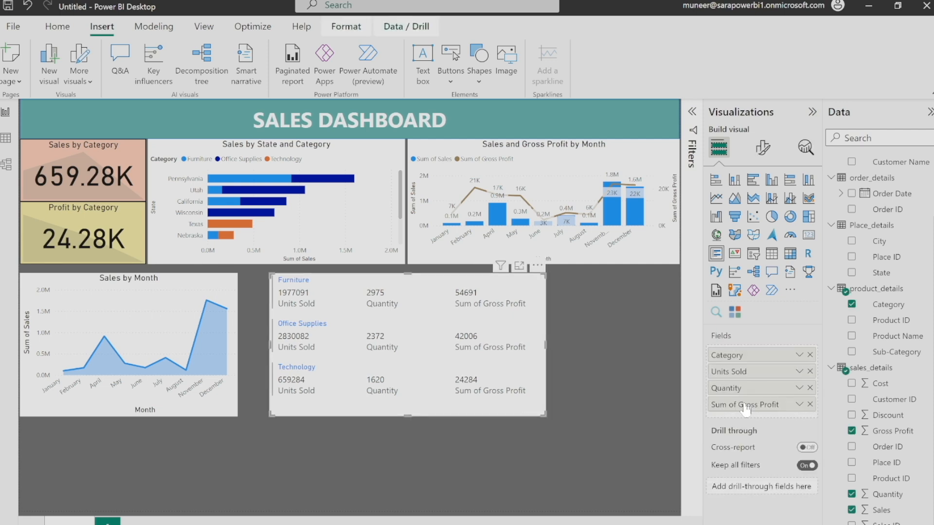
pyautogui.click(800, 405)
pyautogui.click(861, 195)
pyautogui.moveTo(736, 404); pyautogui.dragTo(703, 406)
pyautogui.press('BackSpace')
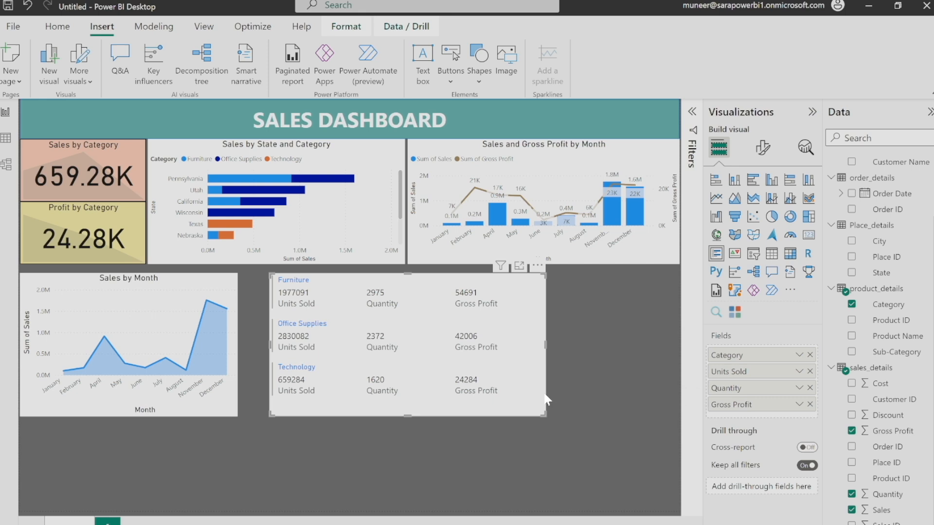
pyautogui.click(471, 457)
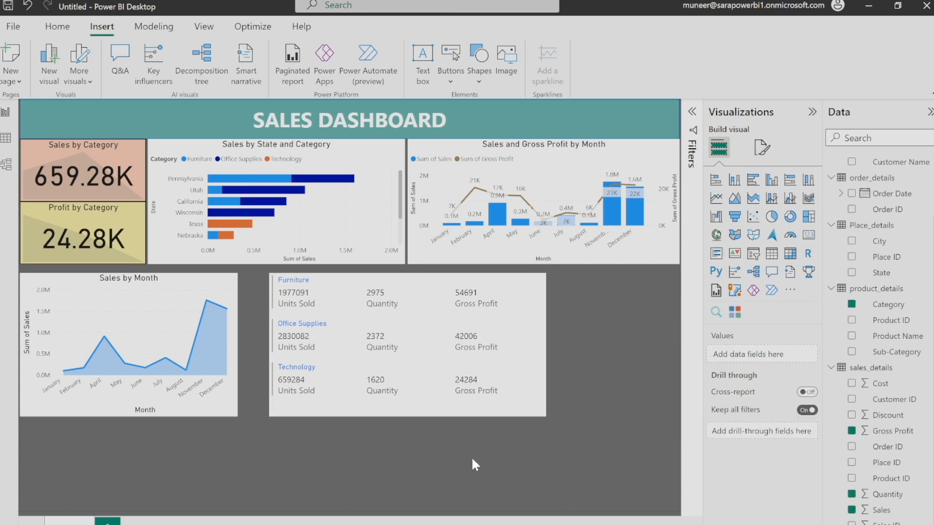
# Step: Move the multi-row card beneath the Sales and Gross Profit by Month chart, against the page's right edge
pyautogui.click(305, 287)
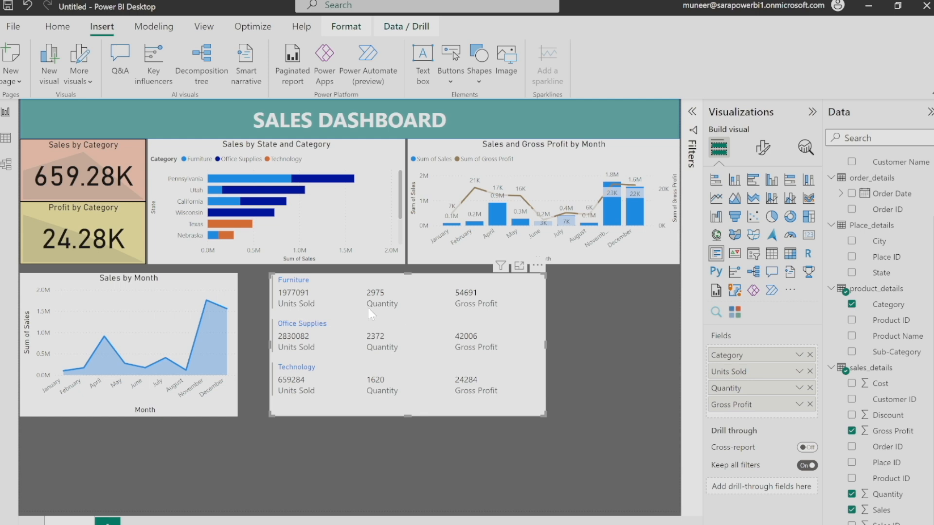
pyautogui.click(421, 428)
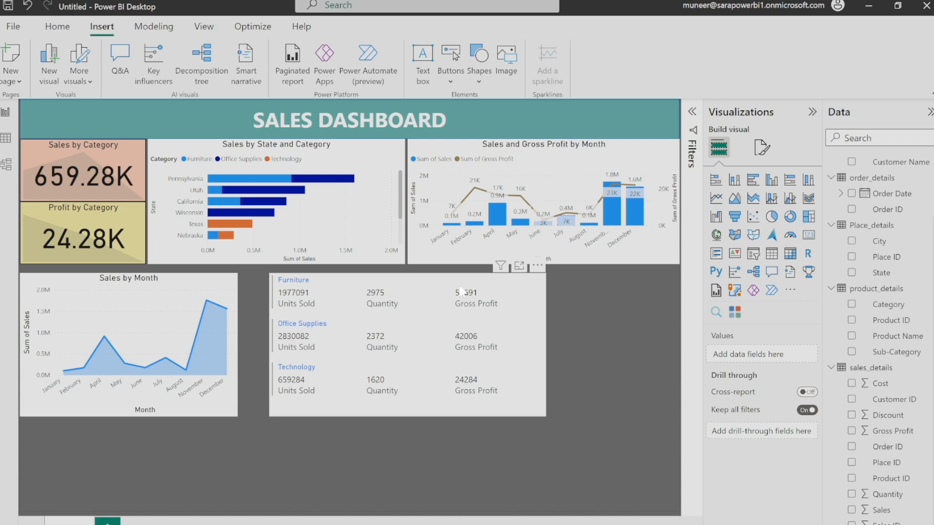
pyautogui.moveTo(461, 292); pyautogui.dragTo(574, 291)
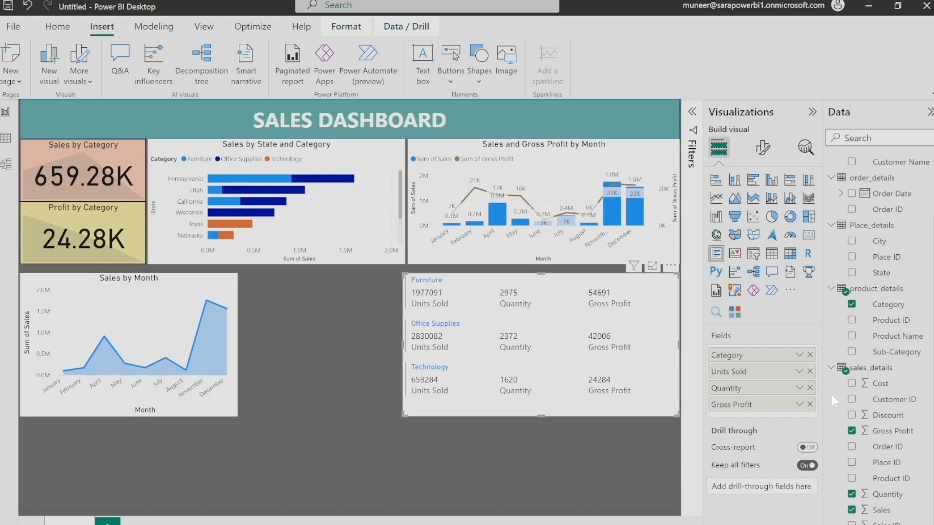
pyautogui.click(326, 489)
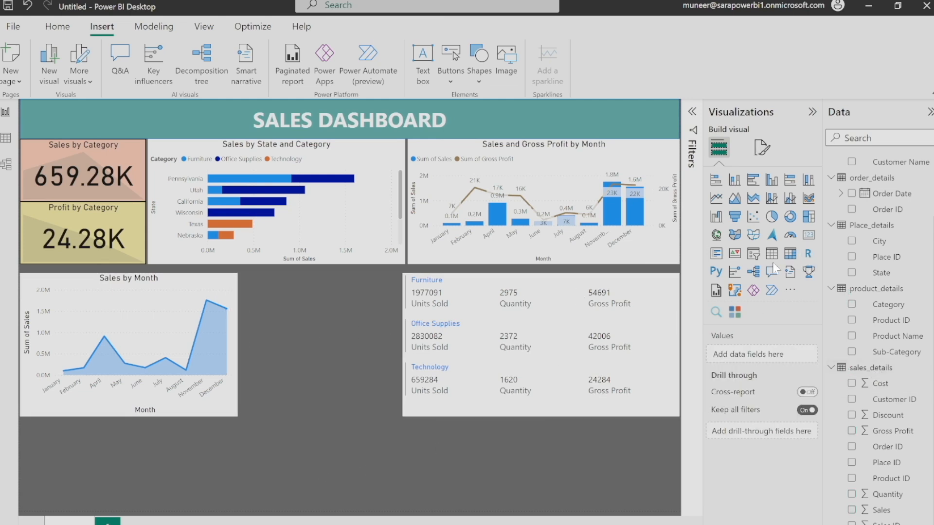
# Step: Insert a slicer and size it to fill the gap between the Sales by Month chart and the multi-row card
pyautogui.click(753, 253)
pyautogui.moveTo(133, 466); pyautogui.dragTo(316, 363)
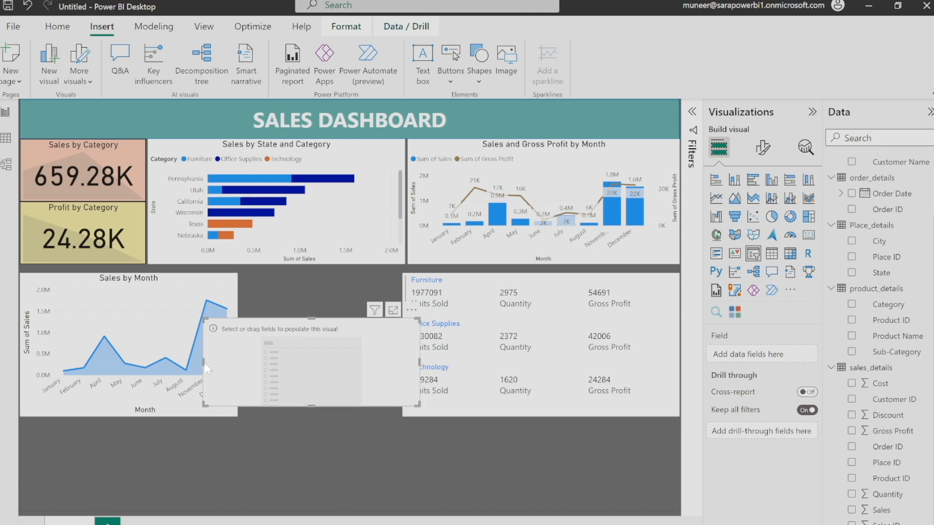
pyautogui.moveTo(204, 362); pyautogui.dragTo(256, 364)
pyautogui.moveTo(349, 336); pyautogui.dragTo(340, 291)
pyautogui.moveTo(411, 318); pyautogui.dragTo(397, 318)
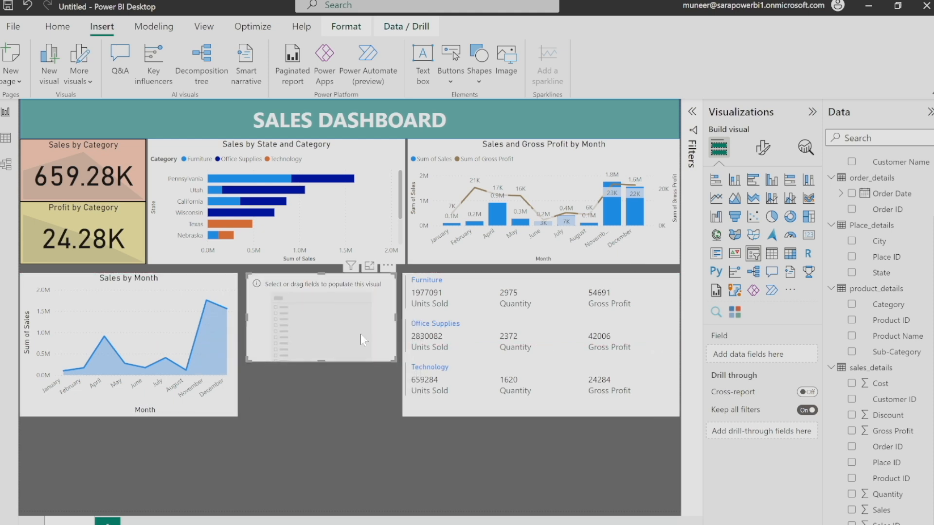
pyautogui.moveTo(321, 361); pyautogui.dragTo(319, 415)
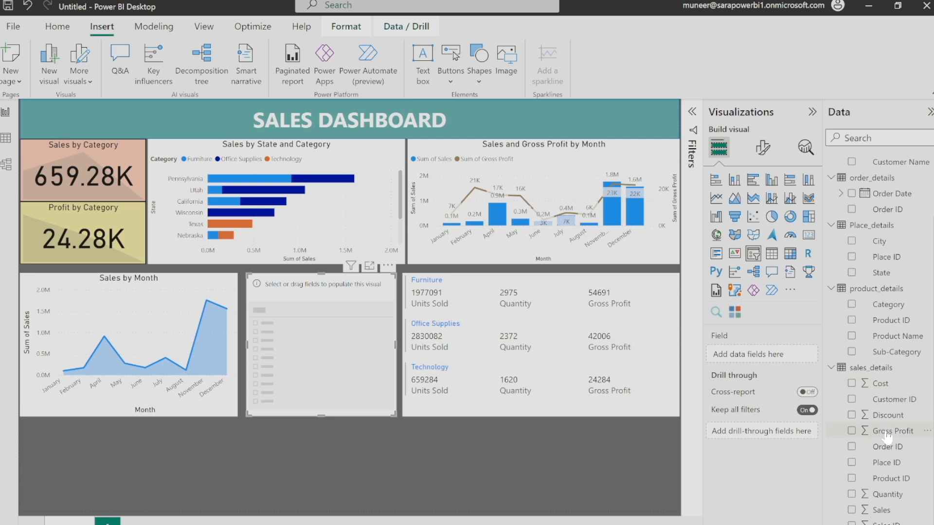
# Step: Populate the slicer with the Sub-Category field and extend its edge slightly towards the Sales by Month chart
pyautogui.click(852, 352)
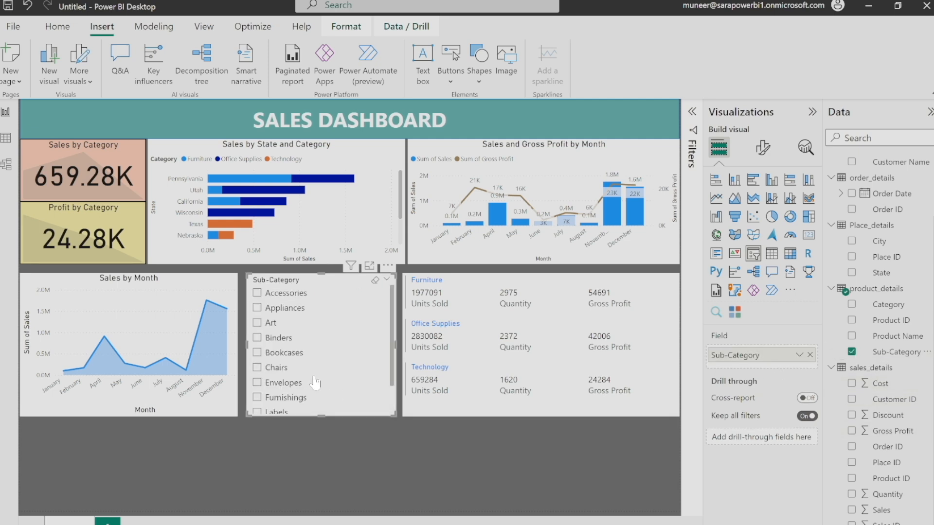
pyautogui.scroll(-2, 316, 384)
pyautogui.scroll(2, 319, 384)
pyautogui.moveTo(246, 344)
pyautogui.mouseDown()
pyautogui.moveTo(237, 346)
pyautogui.moveTo(248, 349)
pyautogui.mouseUp()
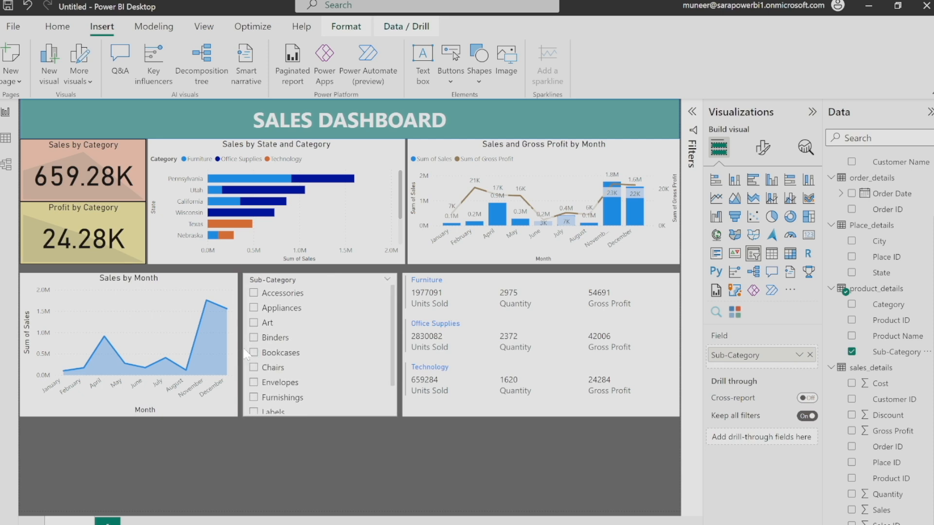
# Step: Check the slicer by filtering the dashboard by Accessories and by Appliances, and clear its selection
pyautogui.click(255, 295)
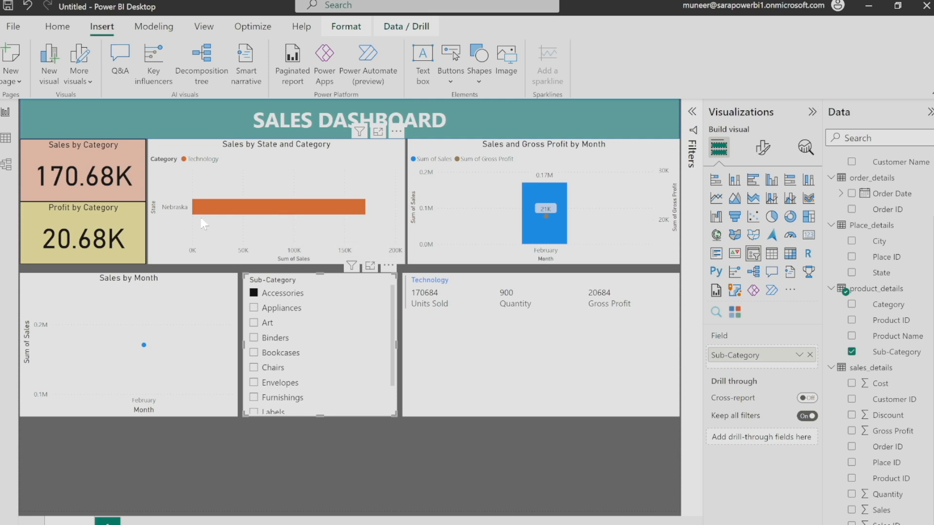
pyautogui.click(254, 308)
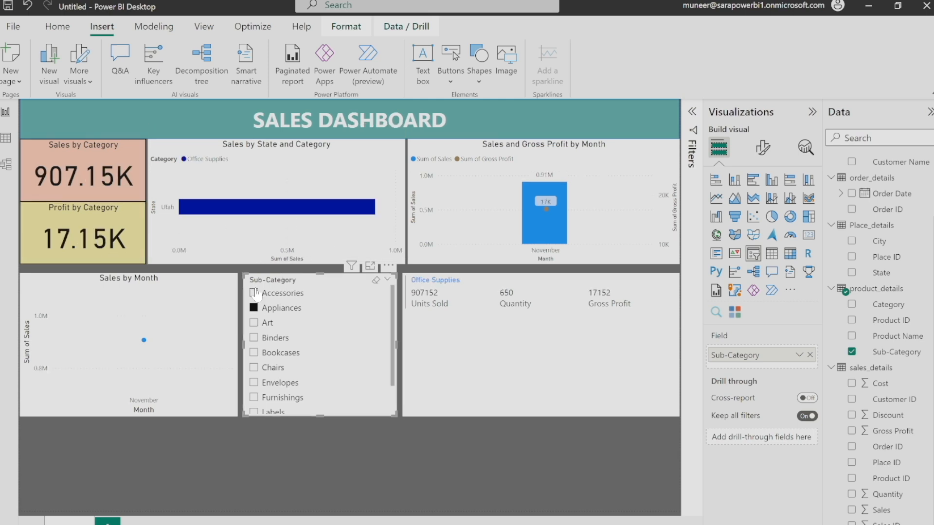
pyautogui.click(377, 282)
pyautogui.click(442, 451)
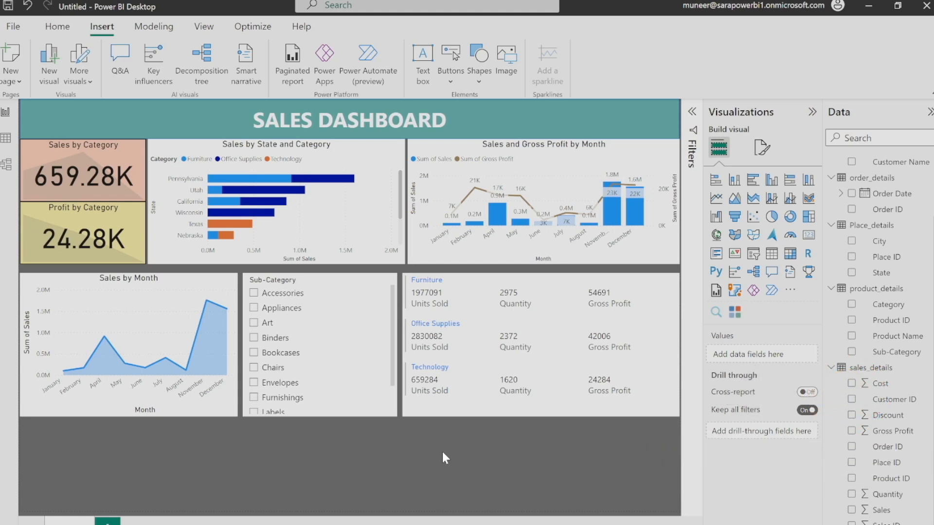
# Step: Start publishing the report and save it as a Power BI file named "Sales dasboard April" in the Dashboard creation folder
pyautogui.click(66, 33)
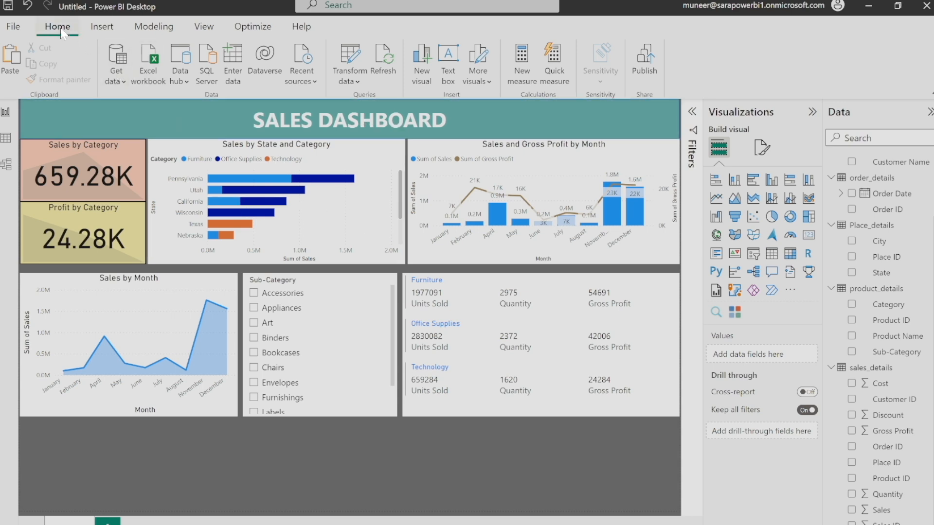
pyautogui.click(649, 72)
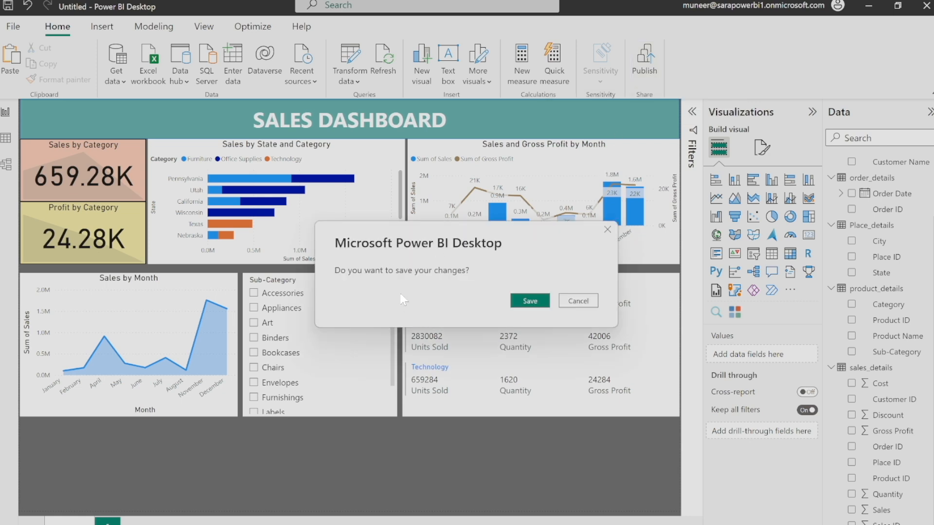
pyautogui.click(532, 301)
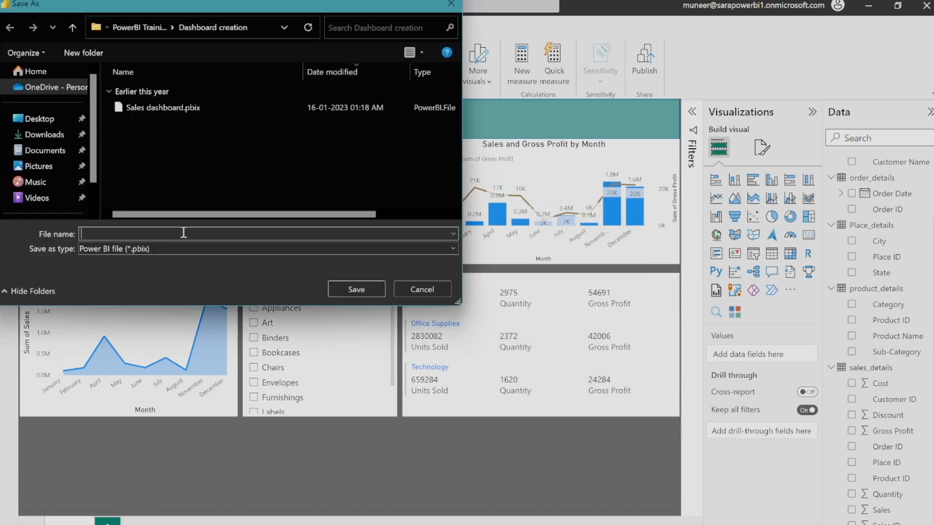
pyautogui.write('Sales ')
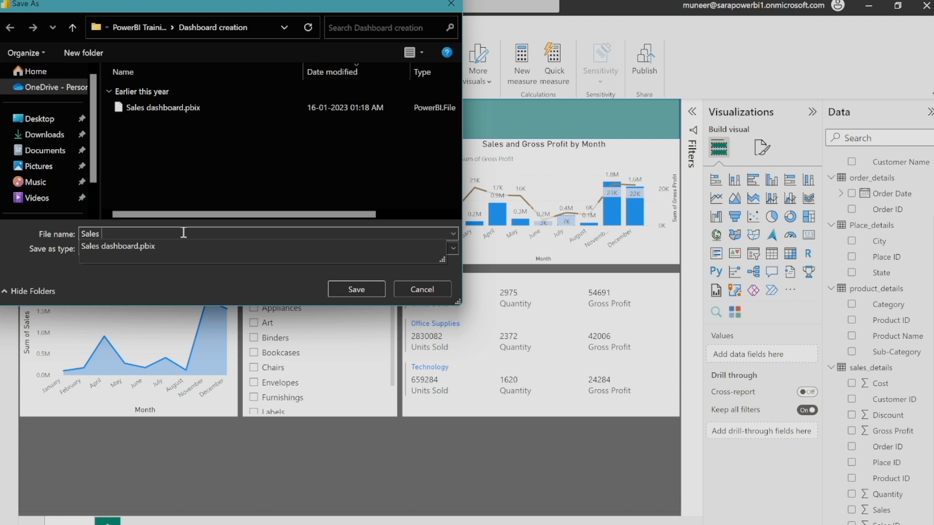
pyautogui.write('dasboard April')
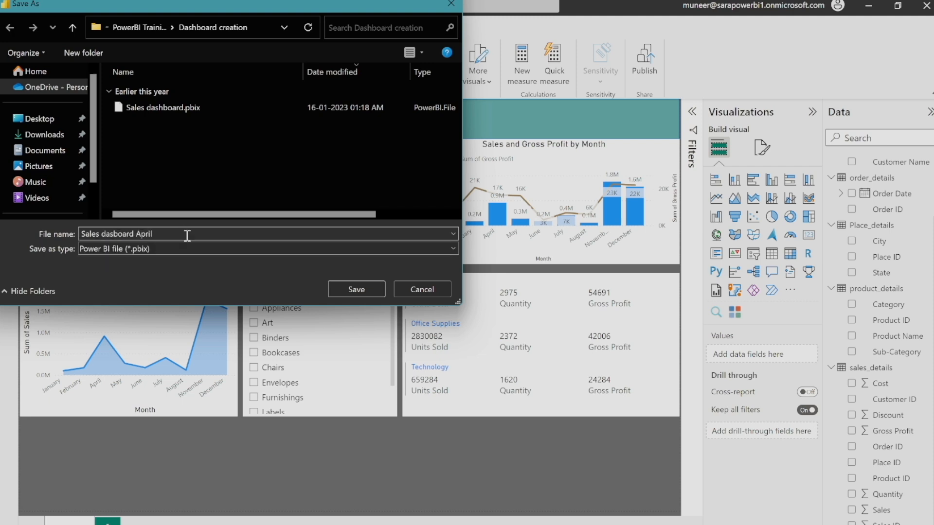
pyautogui.click(357, 289)
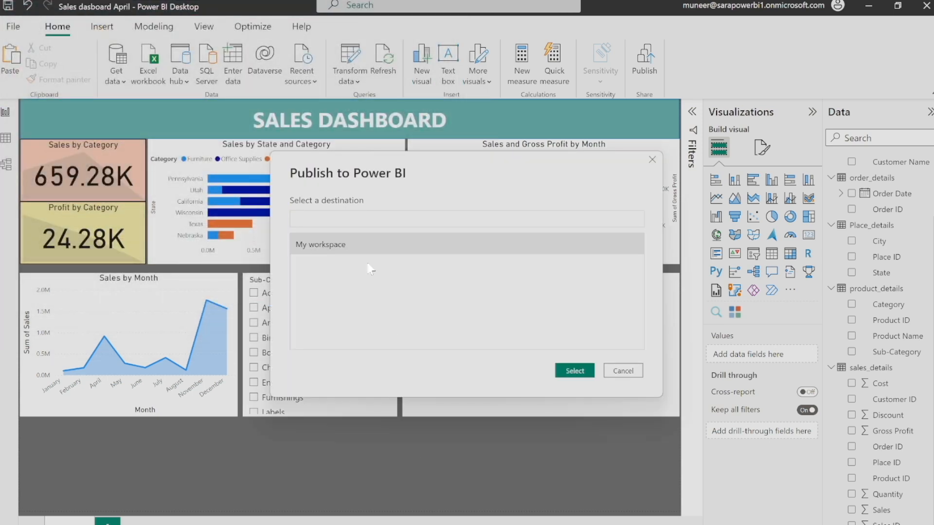
# Step: Publish the report to My workspace and dismiss the publishing dialog
pyautogui.click(330, 221)
pyautogui.click(574, 371)
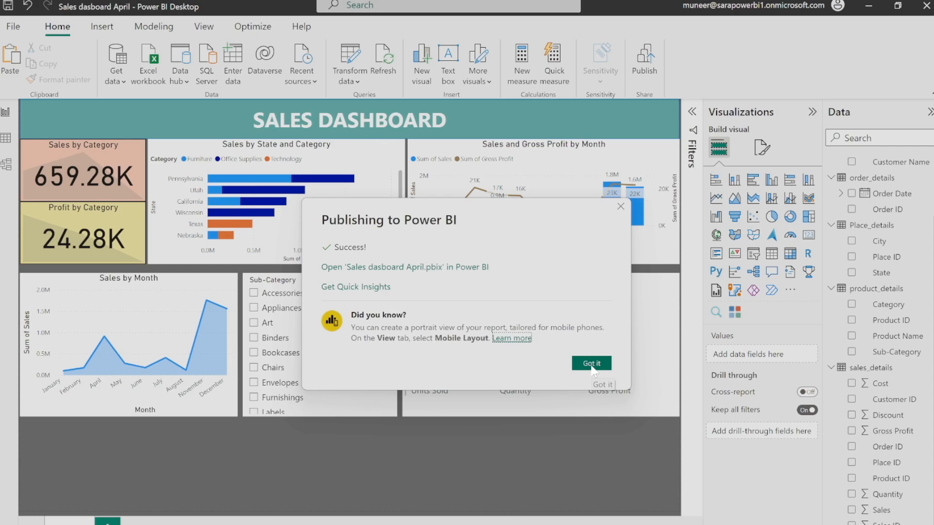
pyautogui.click(591, 368)
# Step: Switch to the Power BI service in the browser, refresh it, and open the Sales dasboard April report from My workspace
pyautogui.click(511, 524)
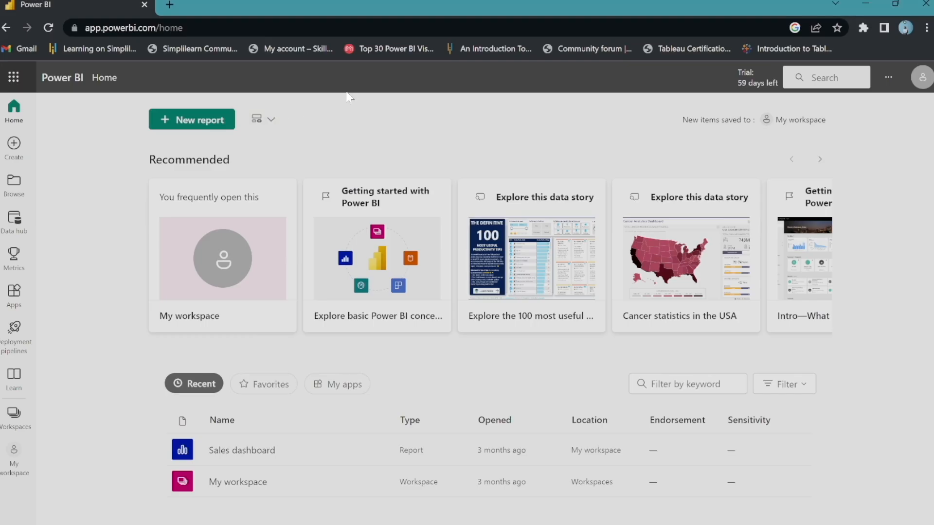
pyautogui.click(274, 31)
pyautogui.click(323, 108)
pyautogui.click(51, 28)
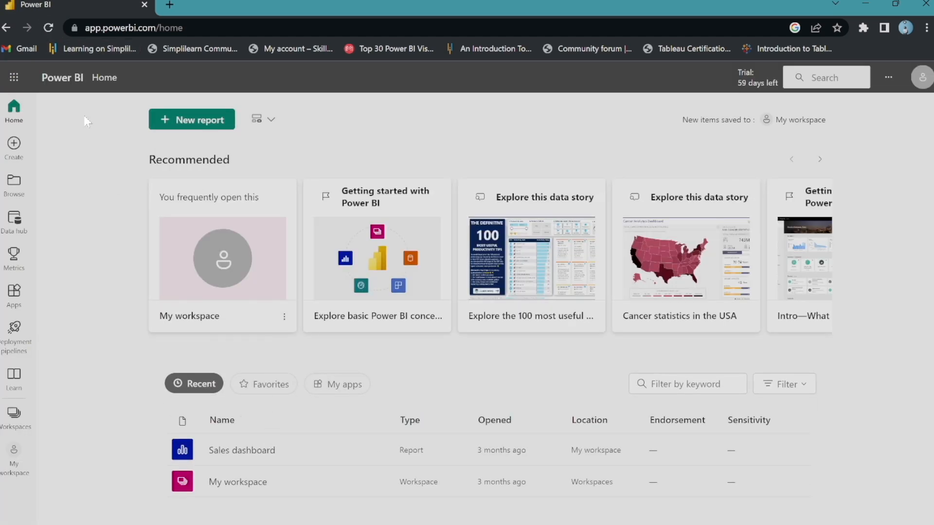
pyautogui.click(48, 28)
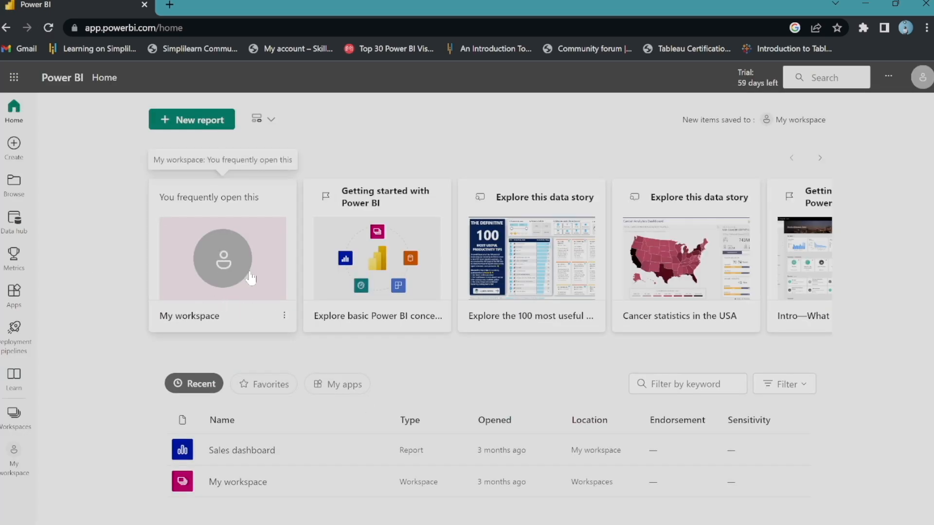
pyautogui.click(255, 294)
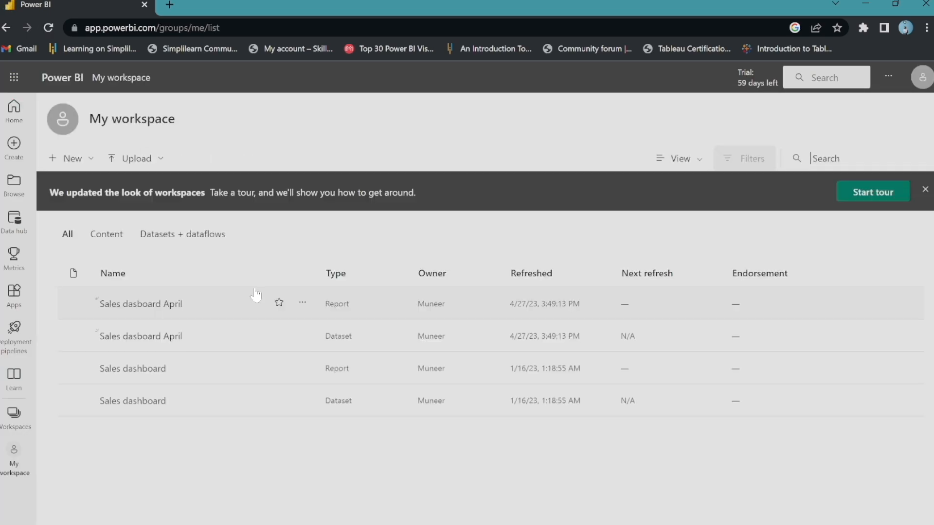
pyautogui.click(160, 306)
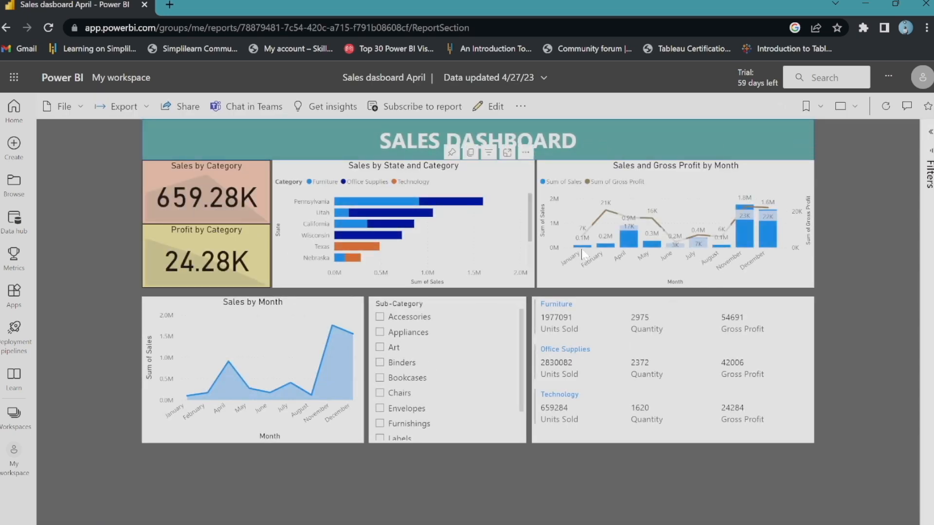
# Step: Check the published report's interactivity by selecting and clearing the Pennsylvania bar and the Accessories sub-category
pyautogui.click(930, 132)
pyautogui.click(930, 133)
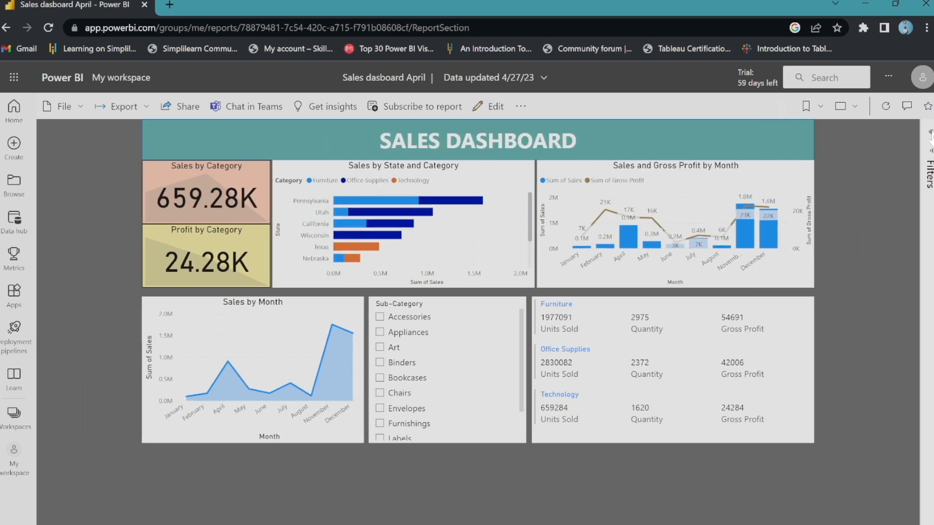
pyautogui.click(402, 205)
pyautogui.click(400, 200)
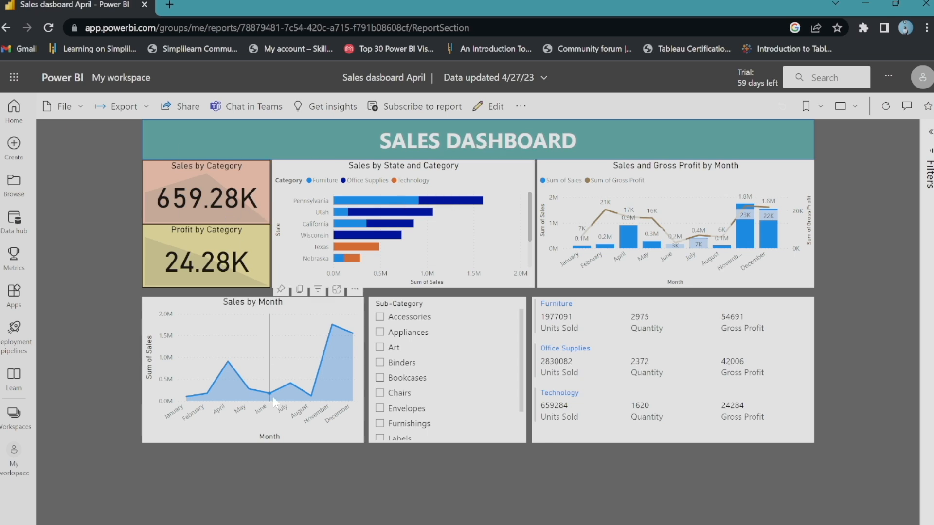
pyautogui.click(410, 319)
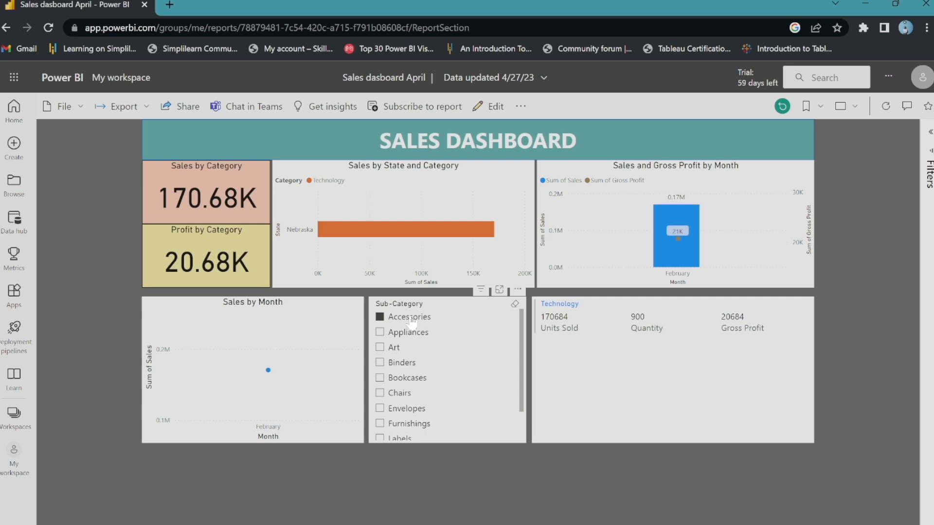
pyautogui.click(411, 319)
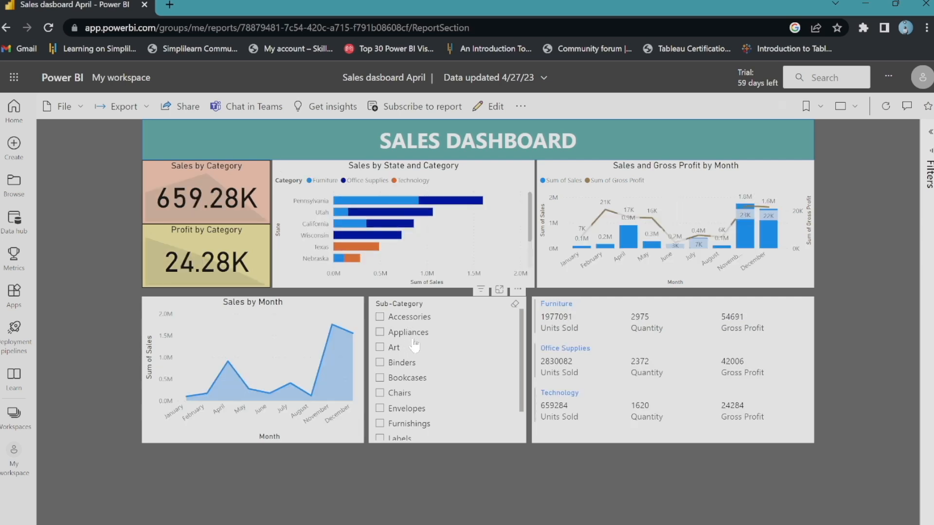